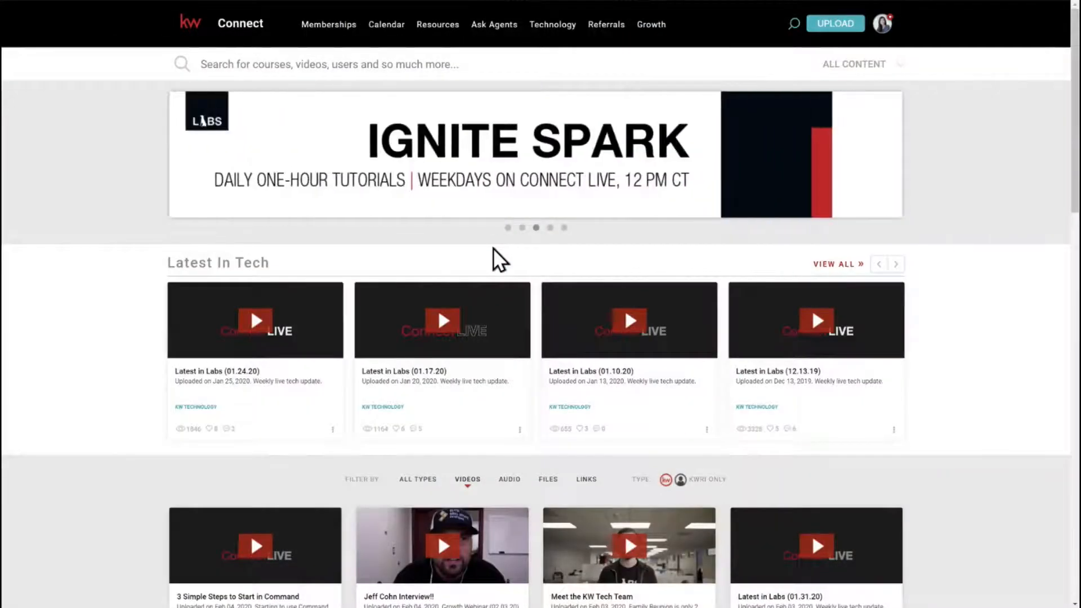
Step: Open the downloadable resources from the technology training section of the Tech-Enabled Agent page
mouse_move(569, 31)
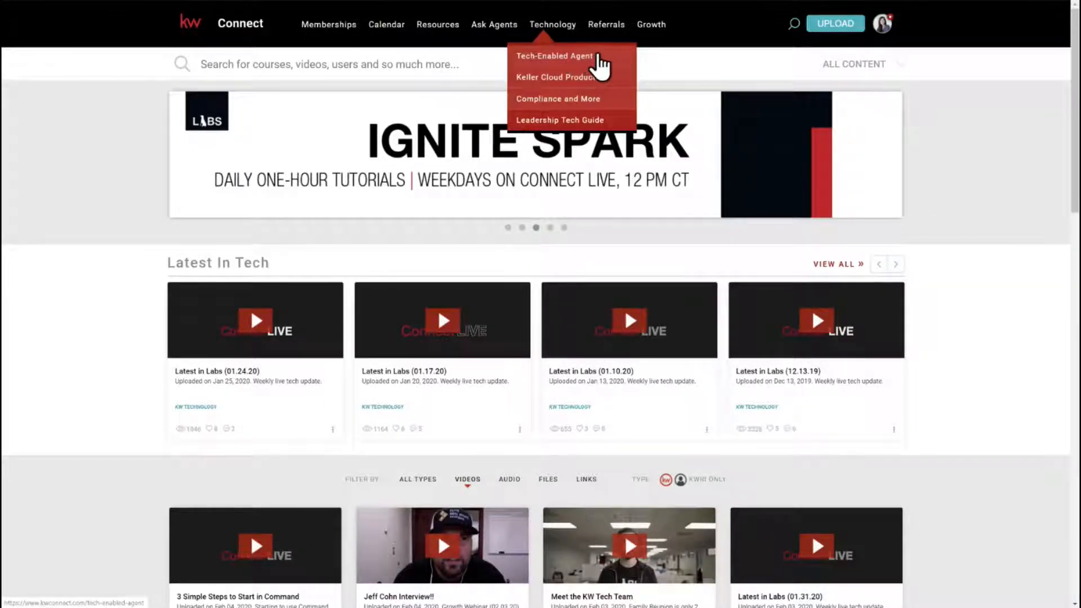
click(601, 65)
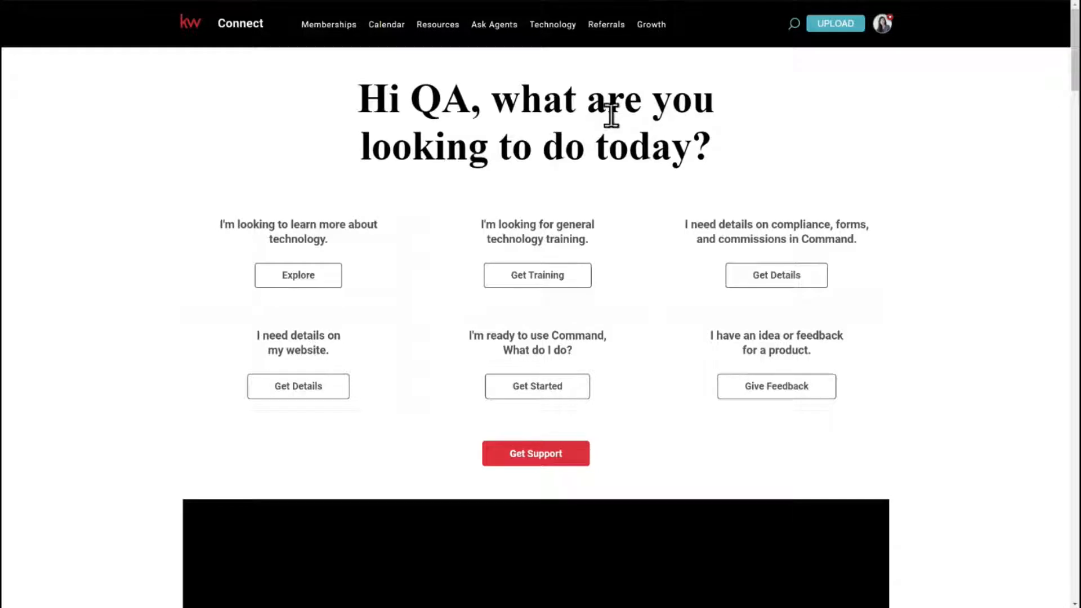
click(551, 274)
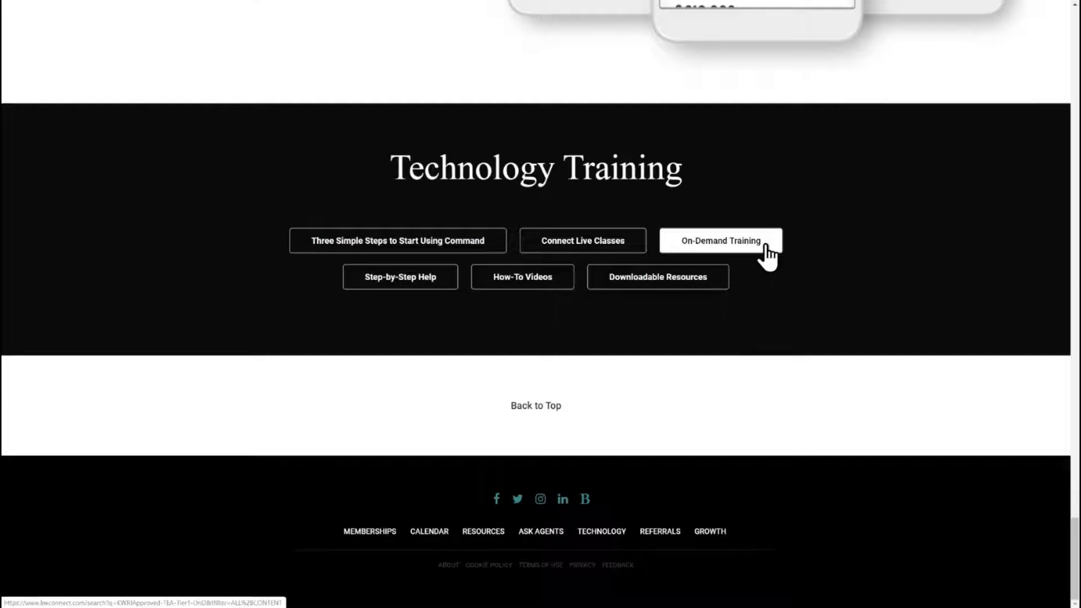
click(673, 287)
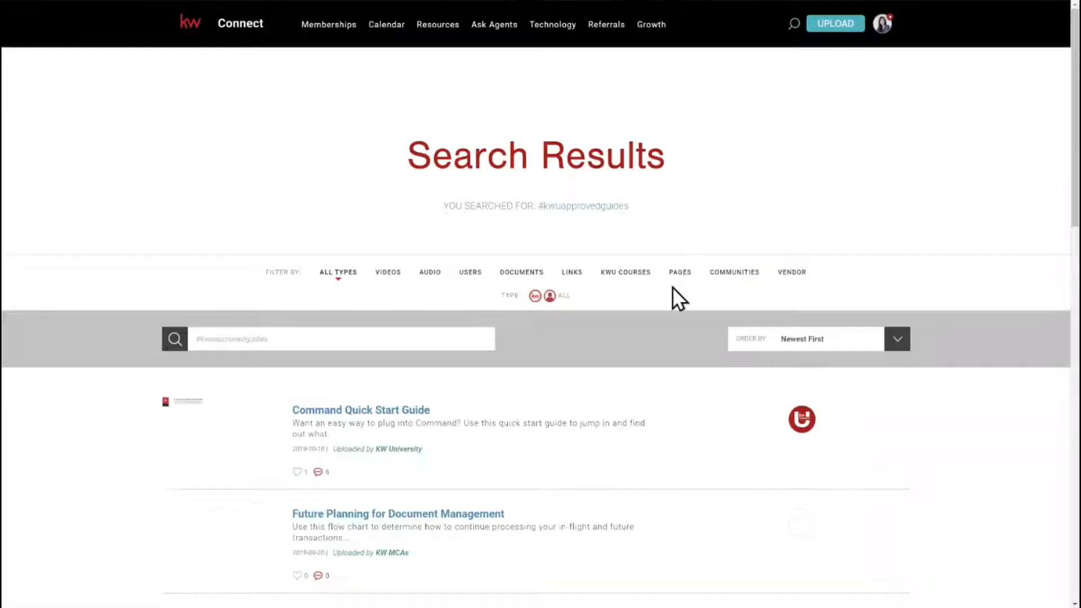
Step: Browse the KWU-approved guides listed in the search results, including the second page of results
scroll(610, 403, down, 2)
scroll(627, 398, down, 1)
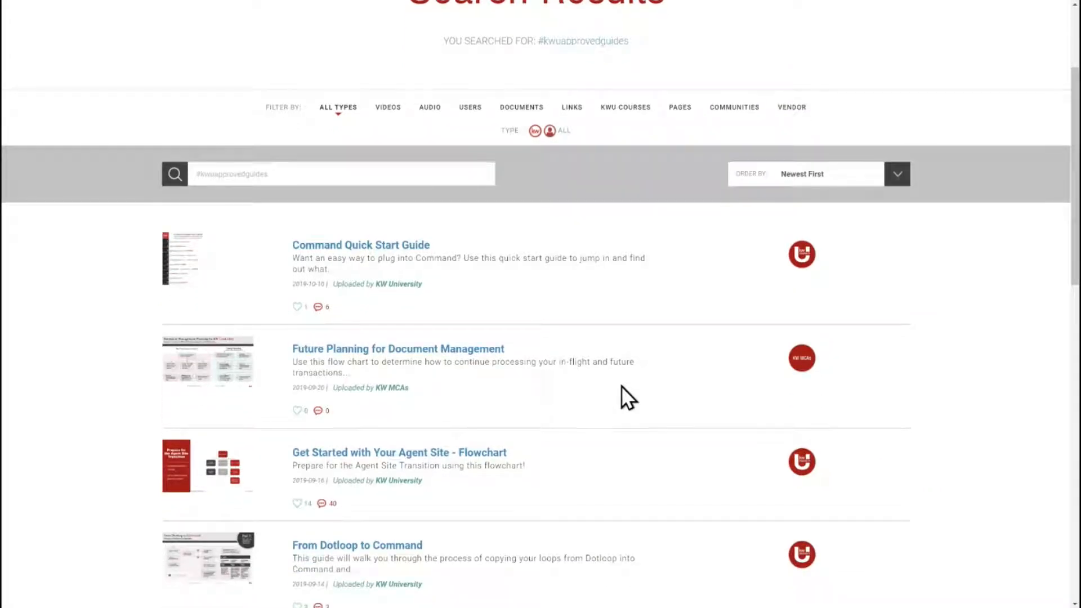
scroll(620, 387, down, 4)
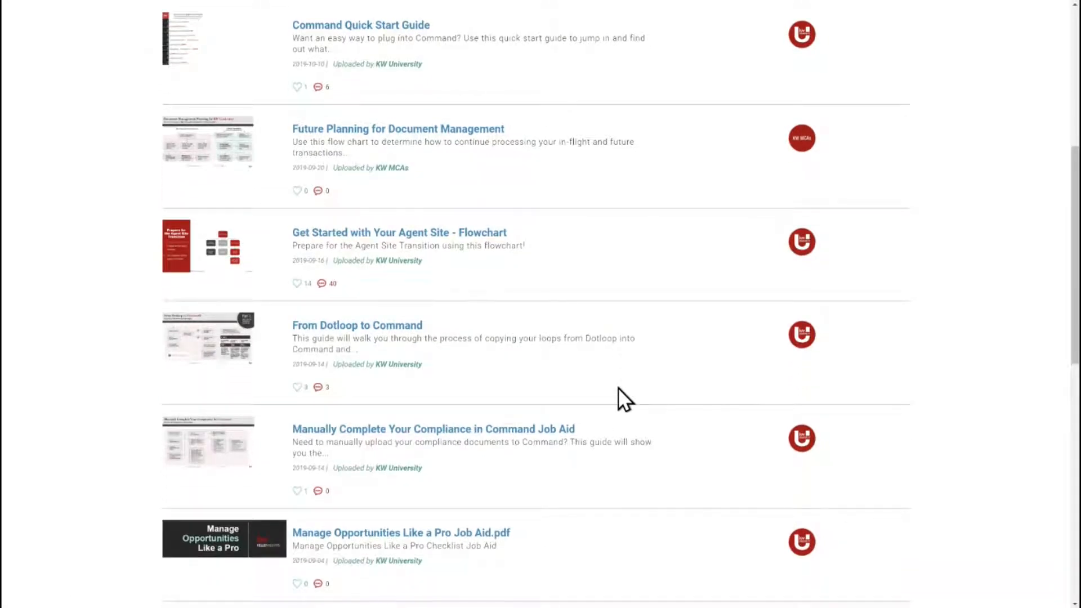
scroll(619, 389, down, 6)
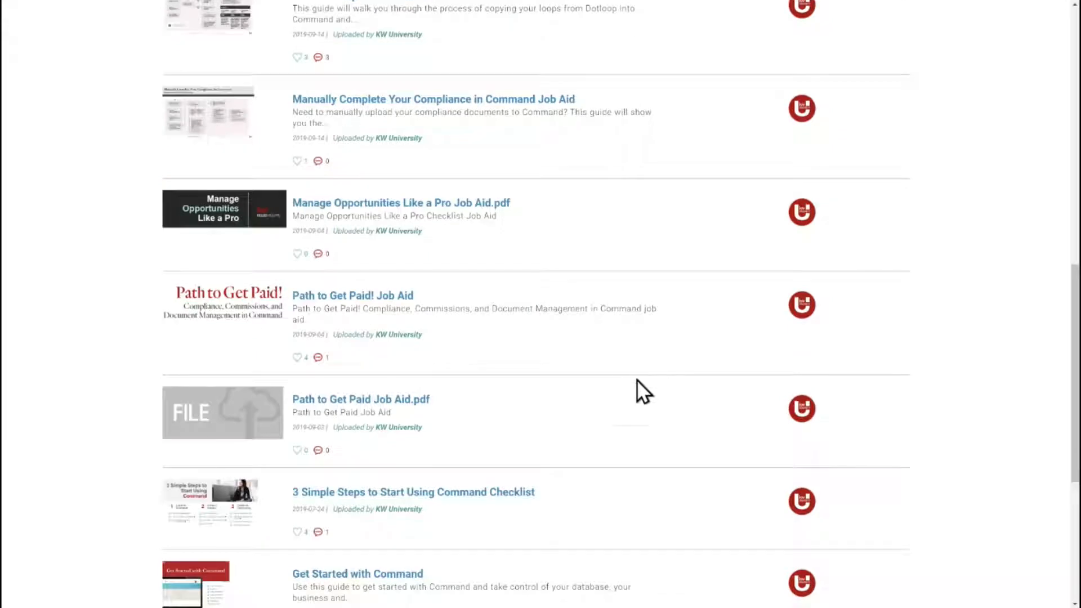
scroll(642, 390, down, 4)
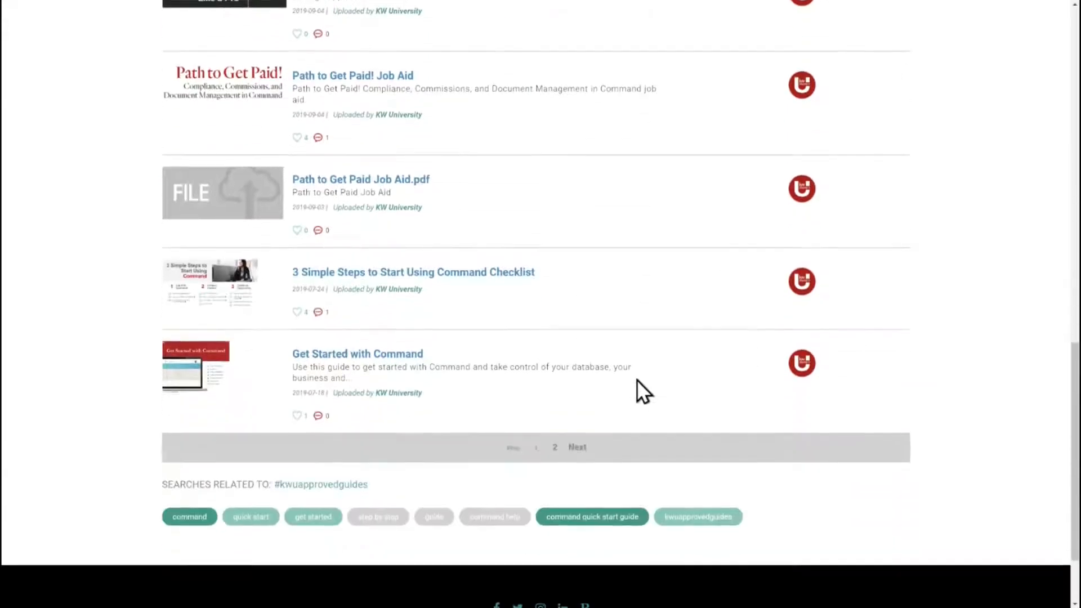
click(555, 448)
scroll(603, 281, up, 3)
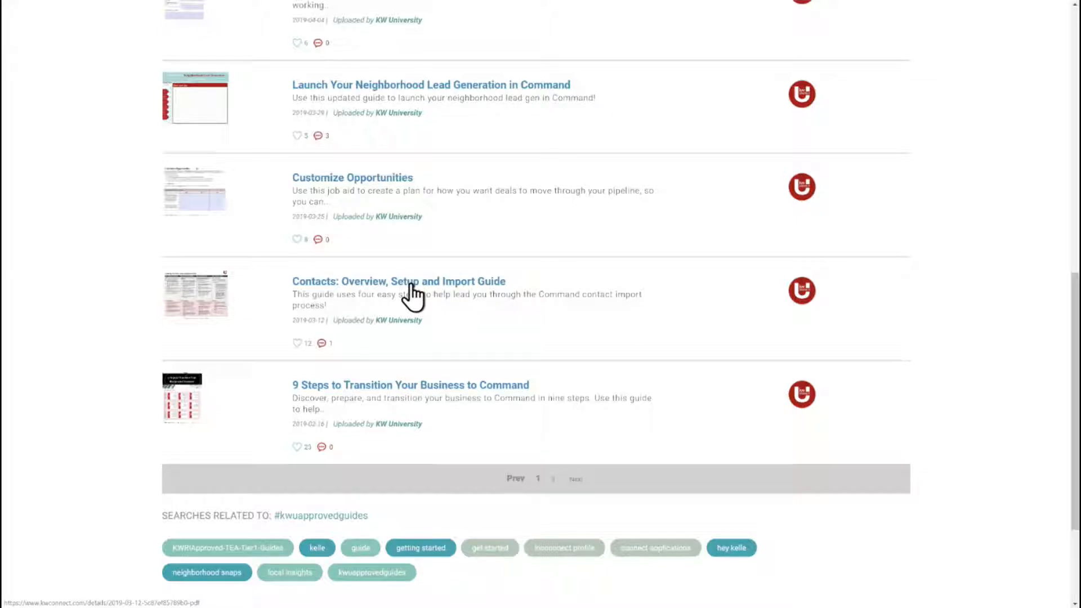
Step: Switch to KW Command and open the Custom Tags settings for contacts
key(super+Tab)
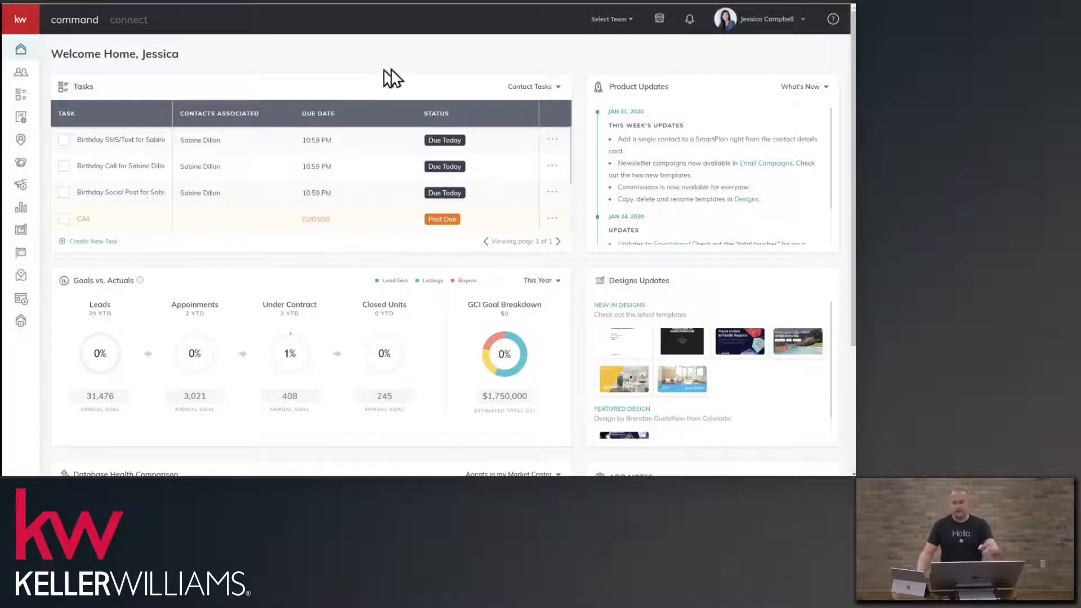
click(782, 26)
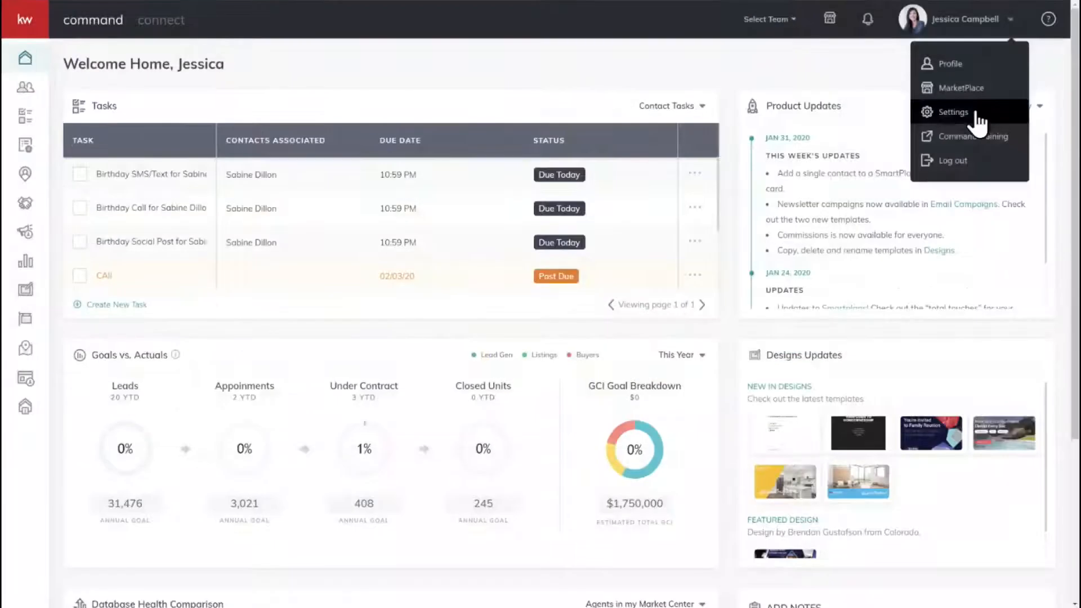
click(978, 113)
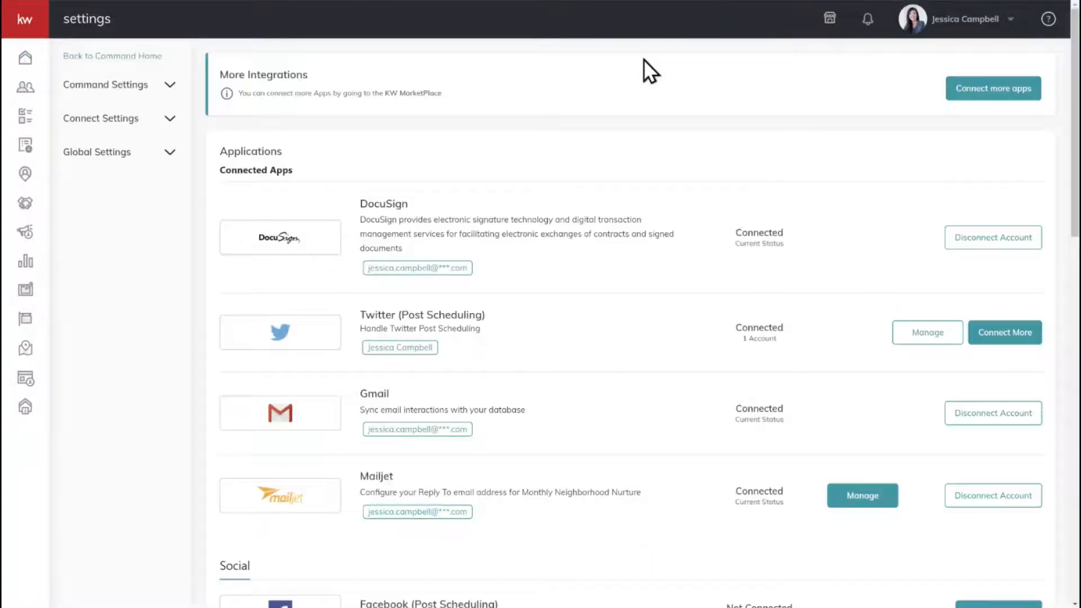
click(139, 85)
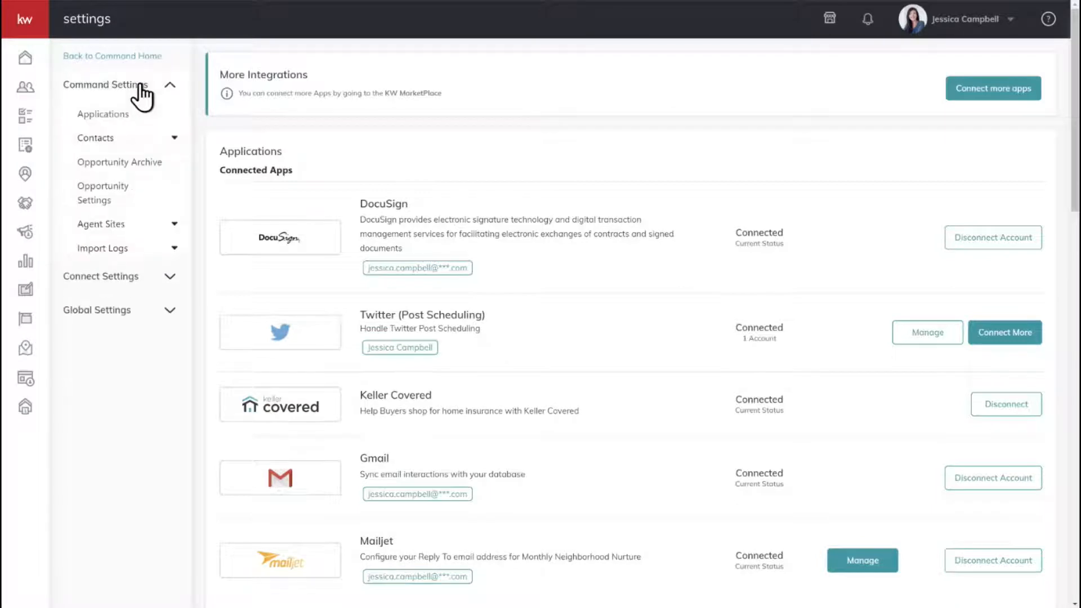
click(119, 139)
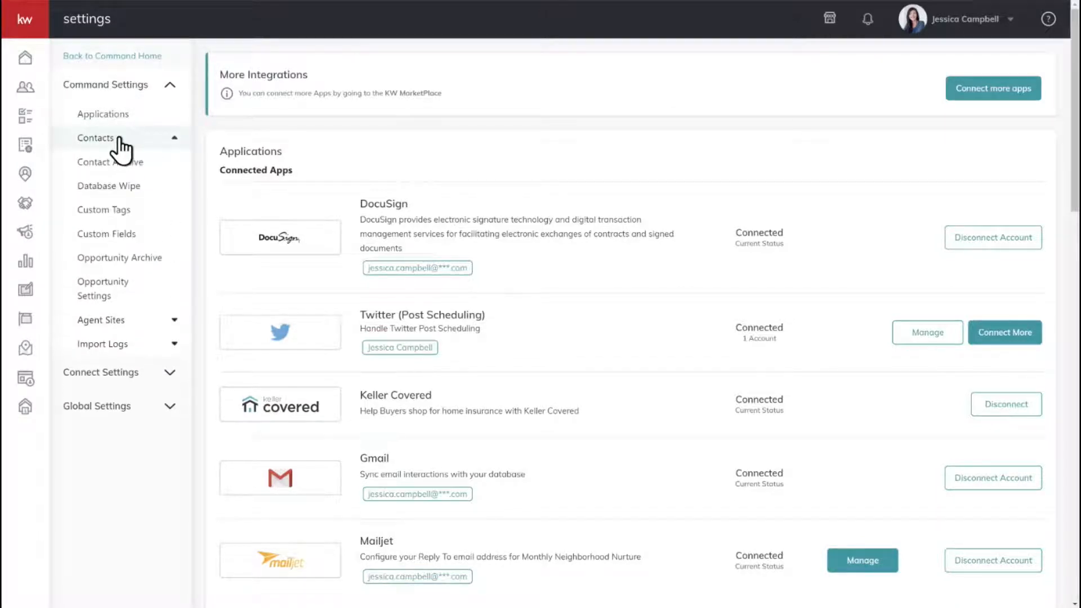
click(129, 210)
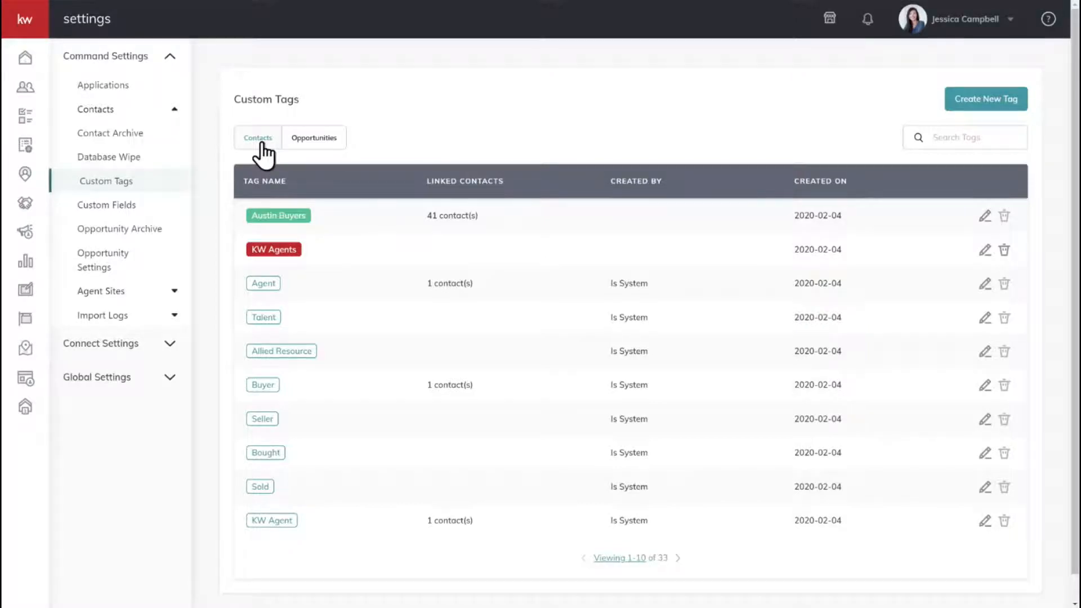
Step: Examine the name and color options of the new contact tag form, and cancel it without creating a tag
click(991, 102)
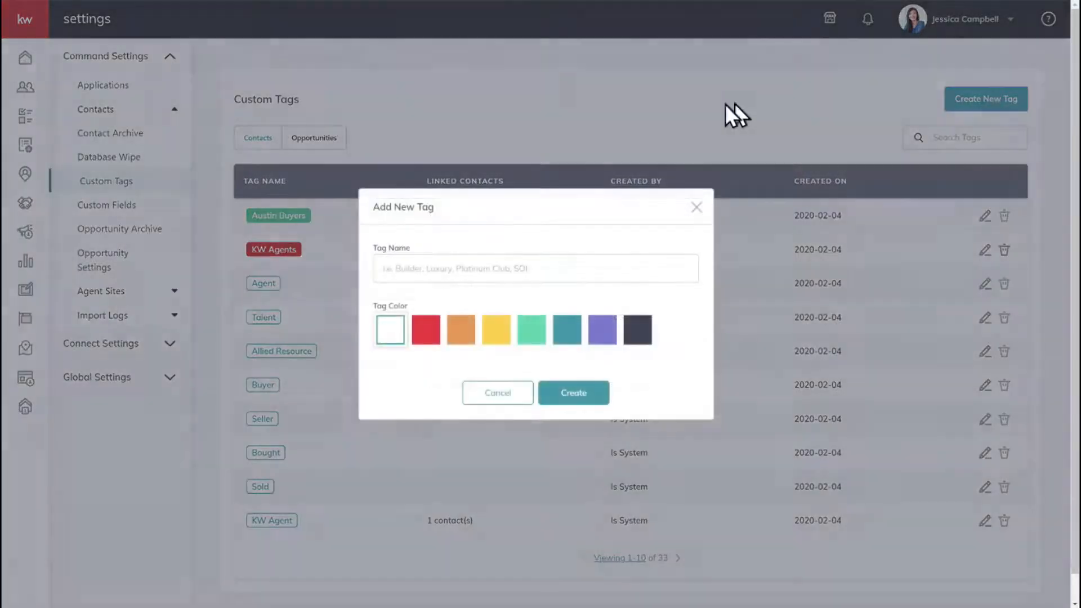
click(499, 270)
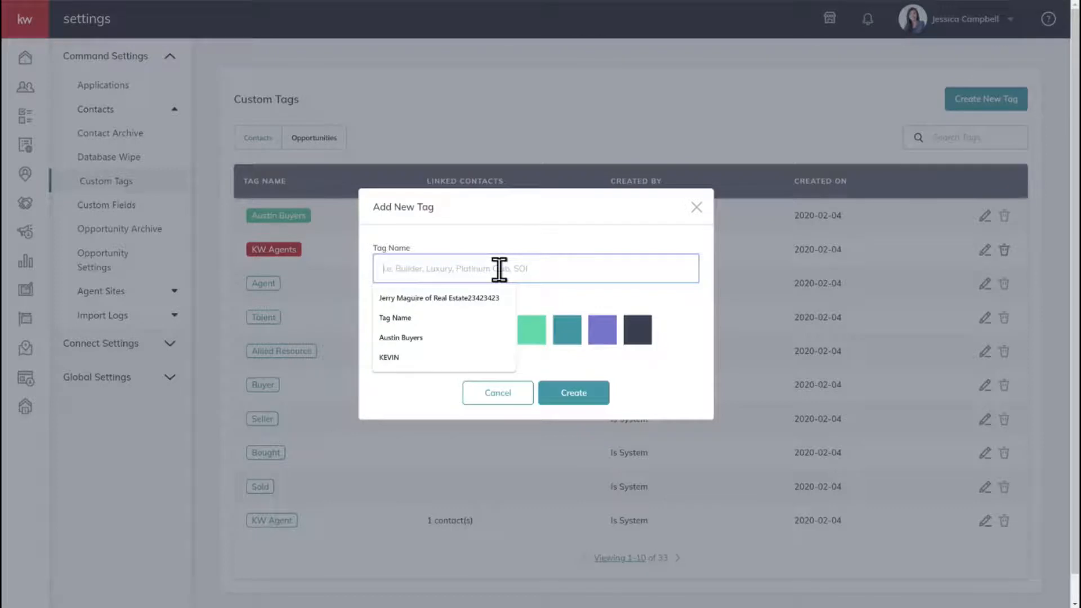
click(656, 220)
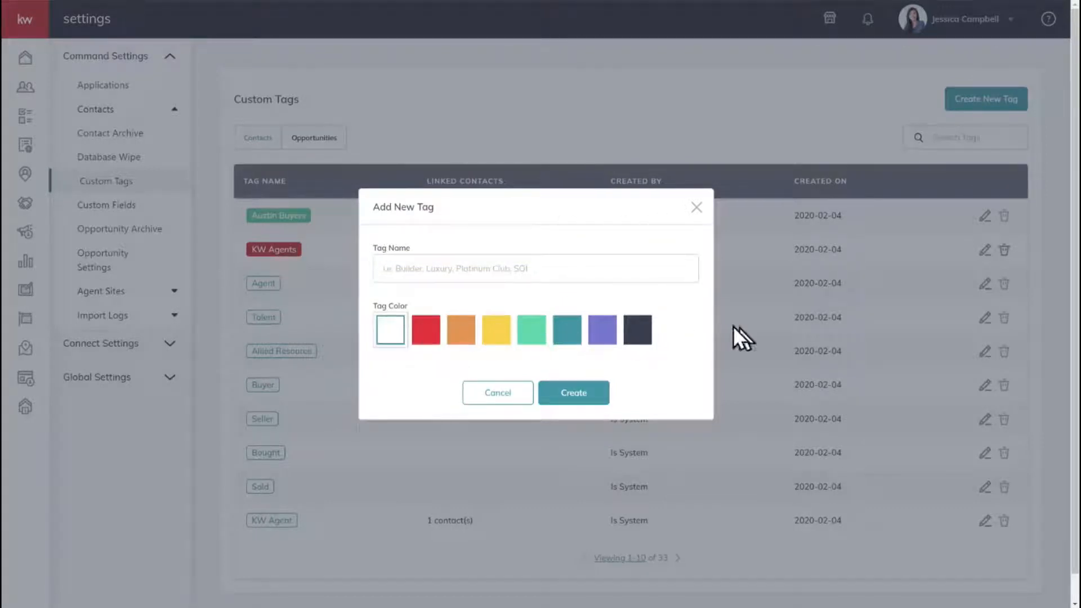
click(484, 397)
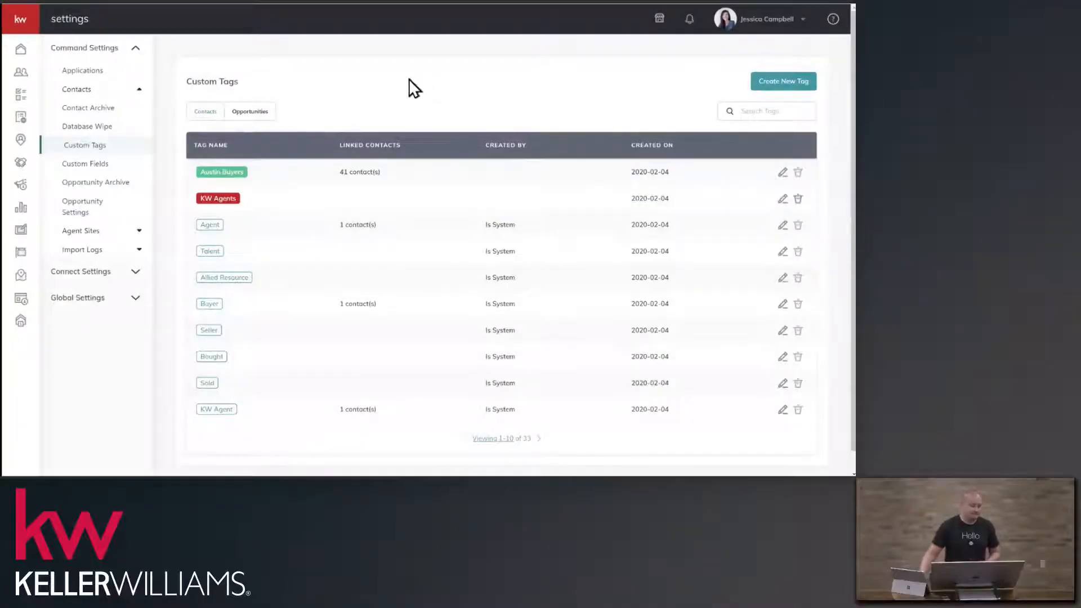
Step: Examine the field types offered for a new custom field in the contacts' Custom Fields settings, and cancel the form
click(87, 165)
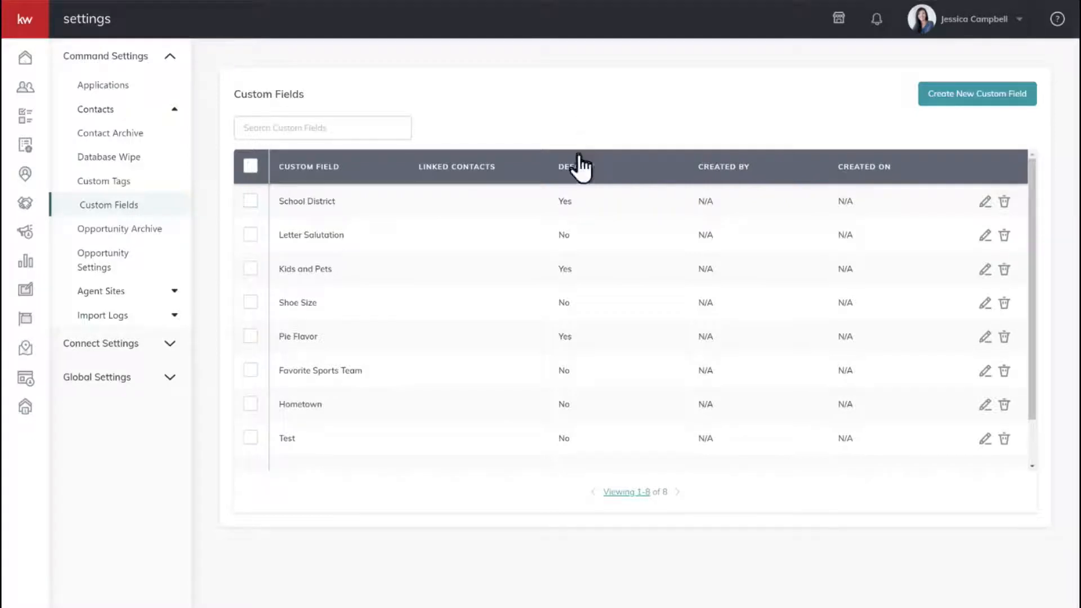
click(995, 100)
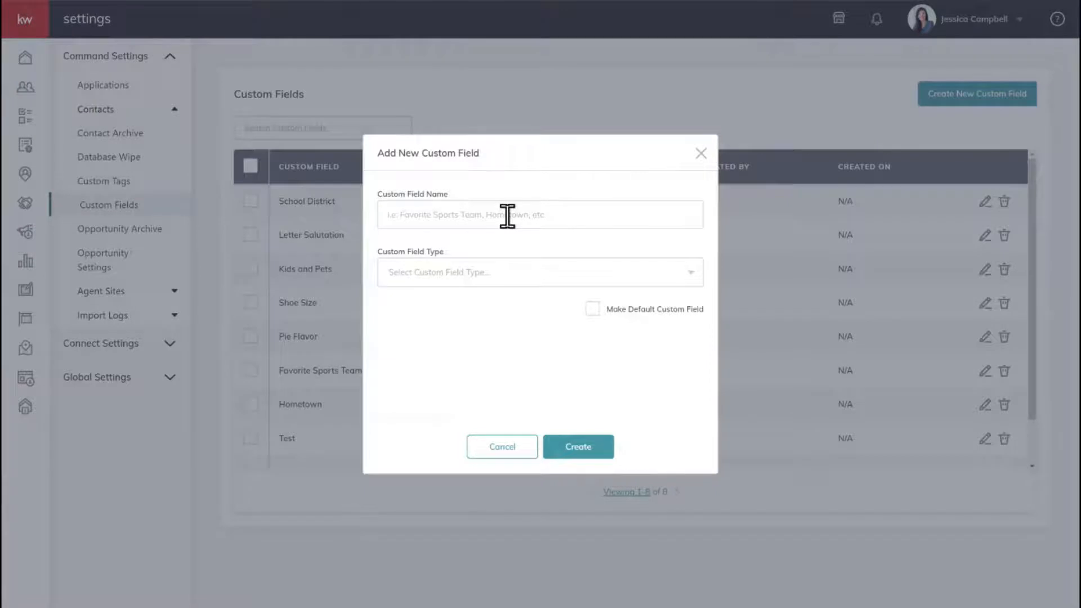
click(653, 274)
scroll(466, 362, down, 3)
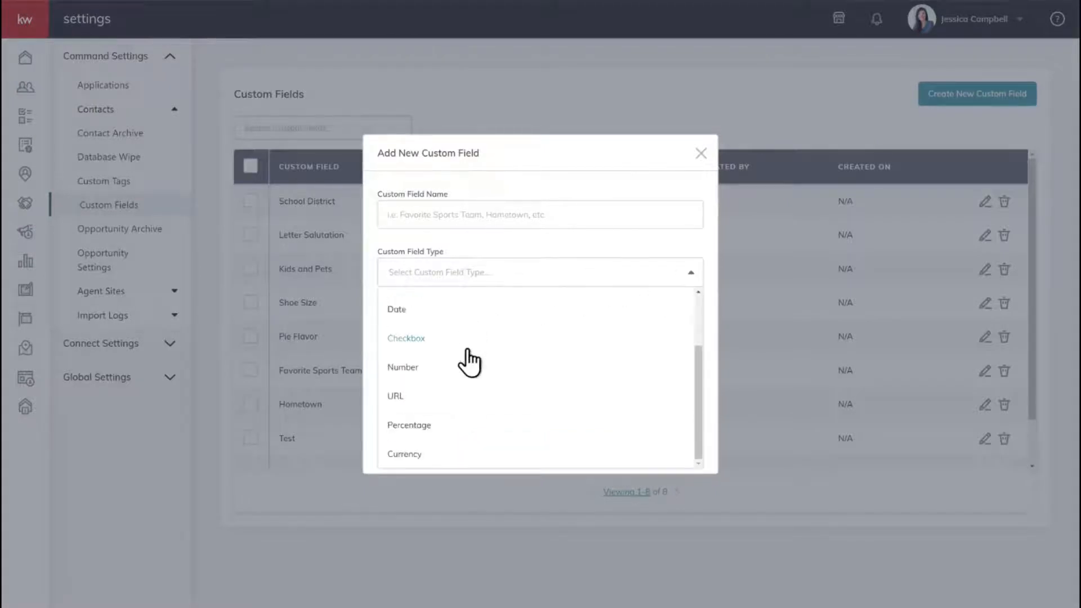
scroll(453, 451, up, 3)
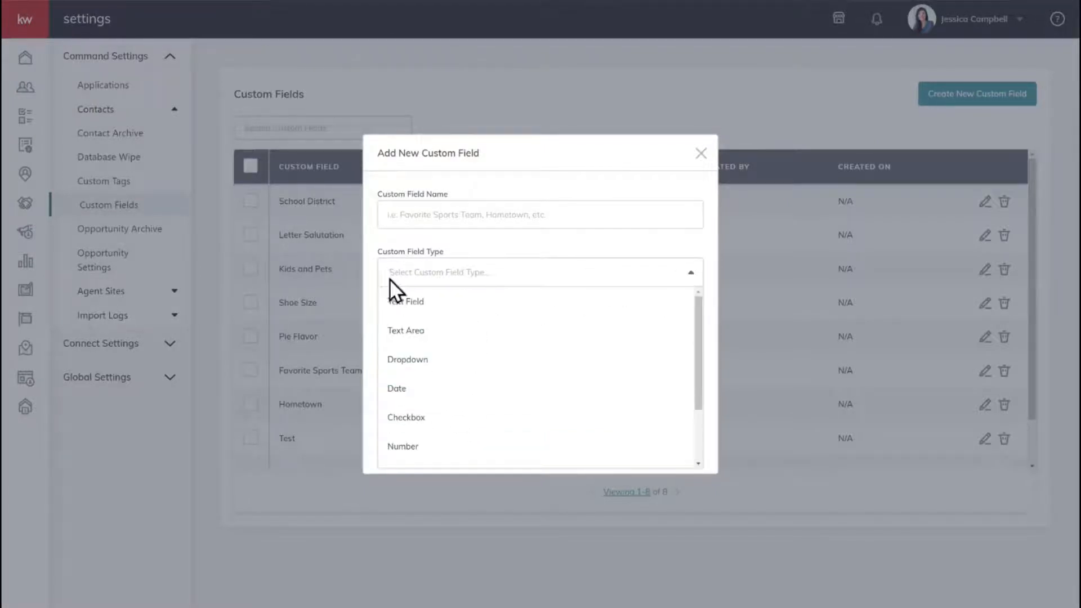
scroll(451, 380, down, 3)
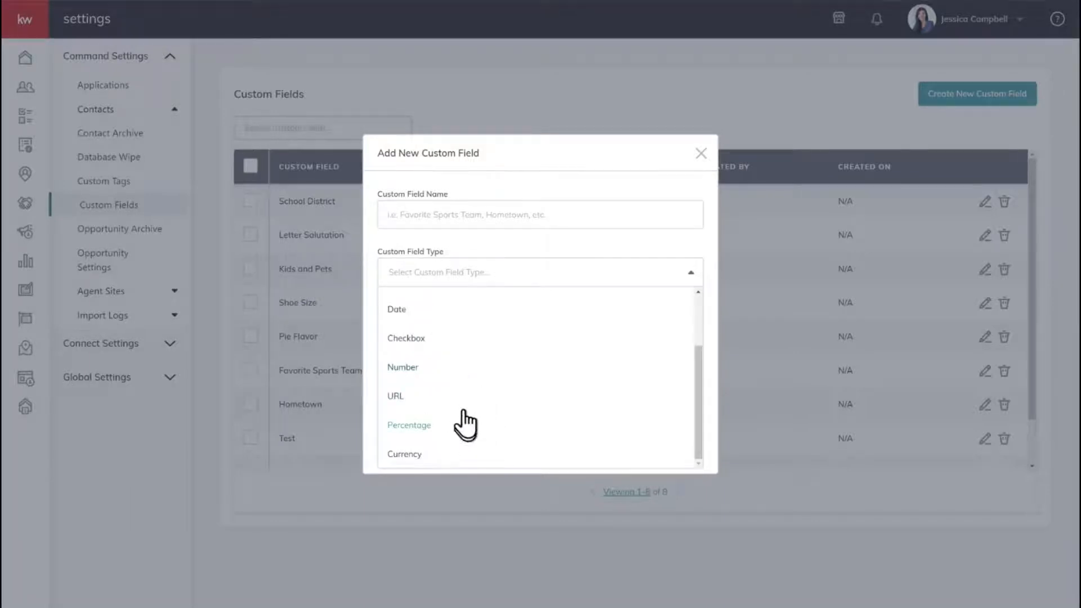
click(602, 276)
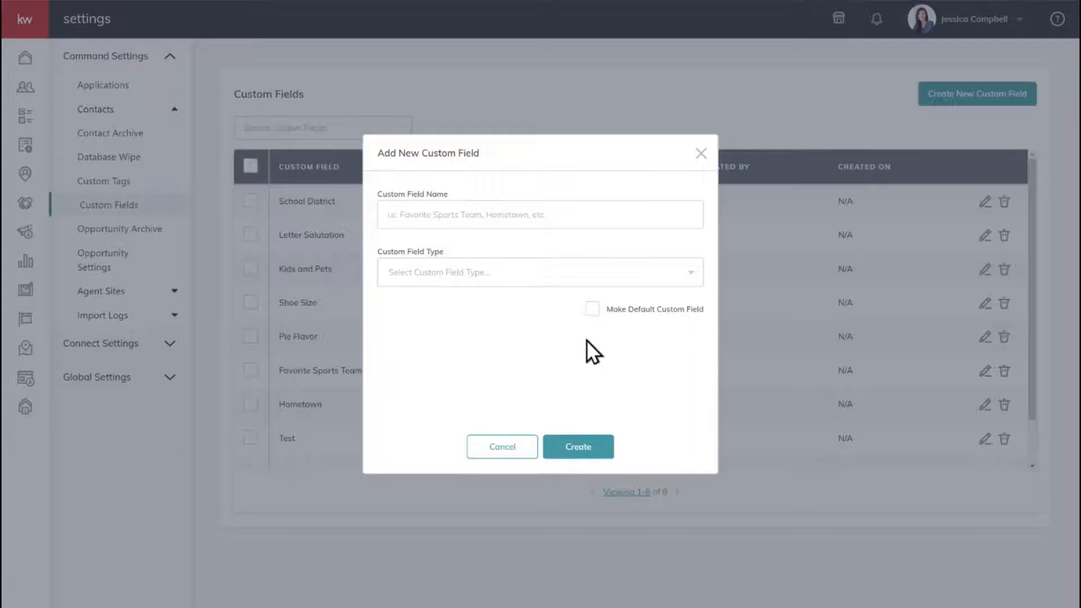
click(514, 448)
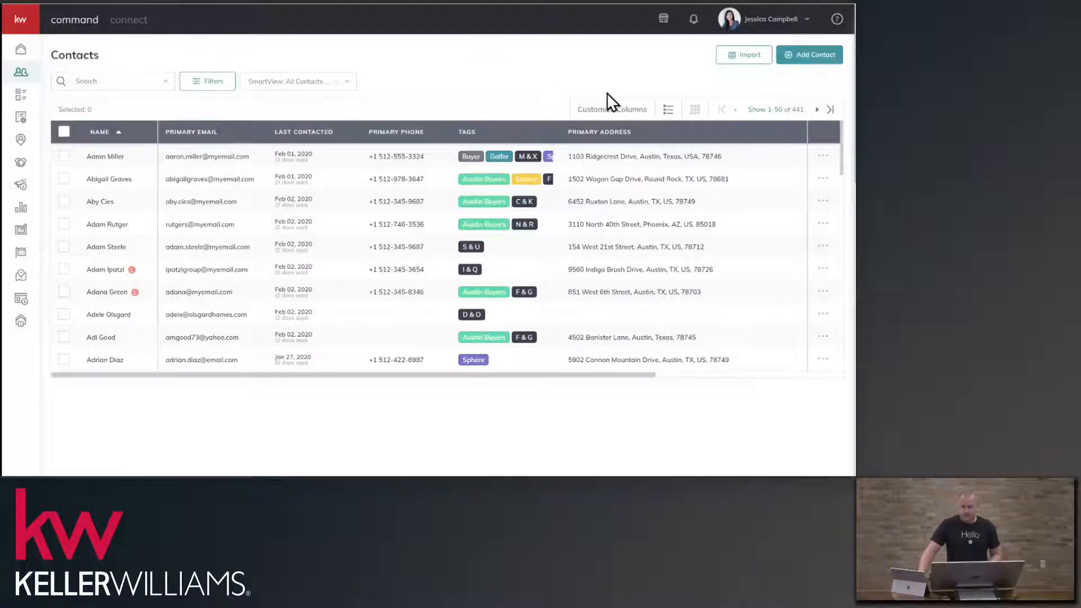
Step: Review the columns available for customizing the All Contacts table, and close the dialog without applying changes
click(609, 110)
scroll(366, 260, down, 3)
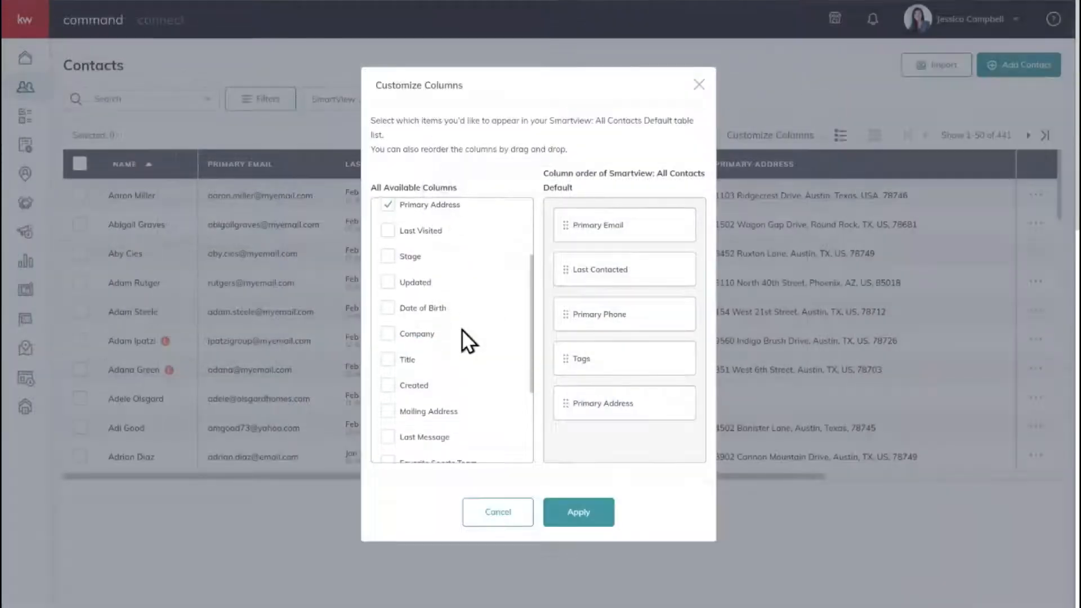
scroll(461, 329, down, 2)
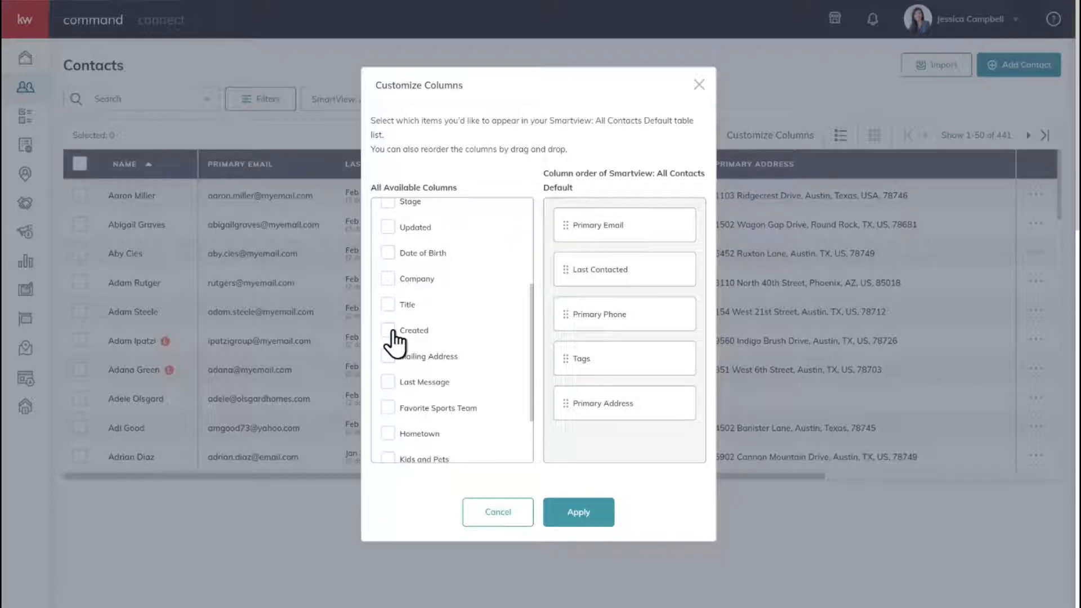
click(699, 85)
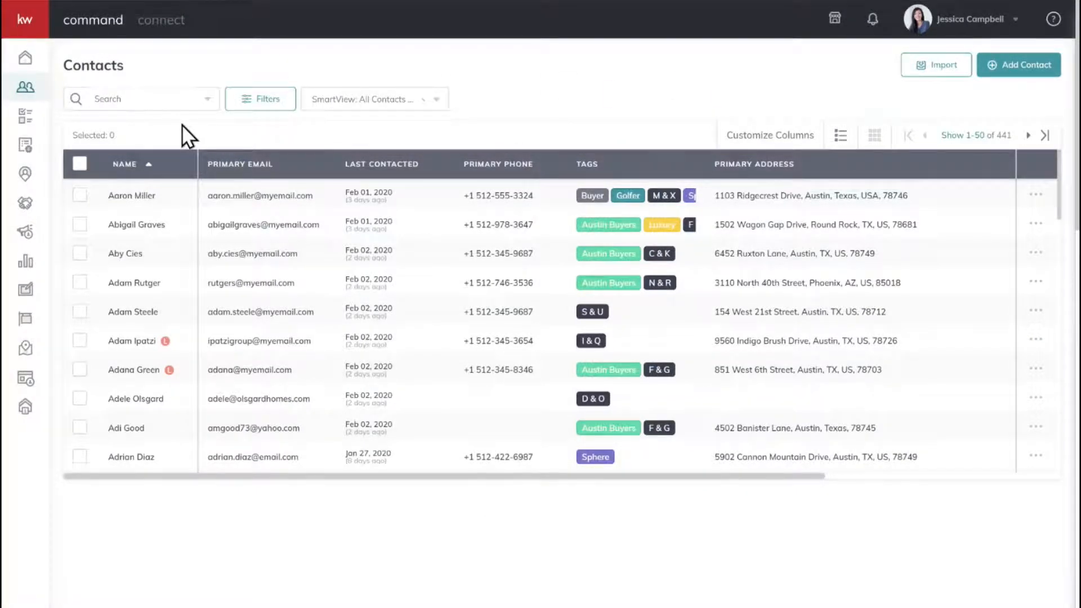
Step: Select every contact on the page except those in the second, third and fourth rows, and view the available bulk actions
click(79, 163)
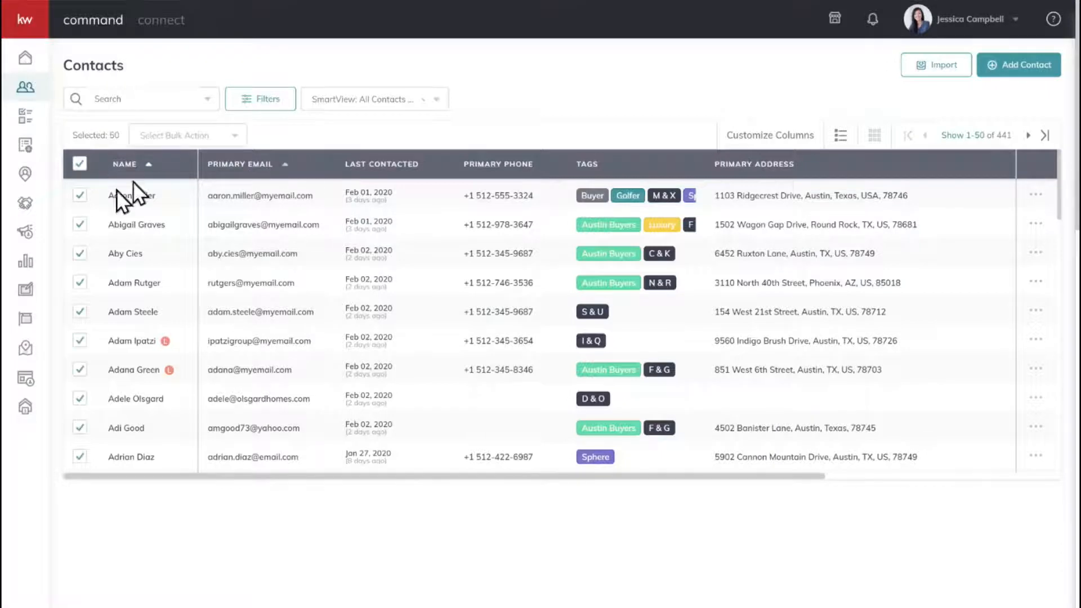
click(80, 224)
click(80, 254)
click(80, 283)
click(235, 136)
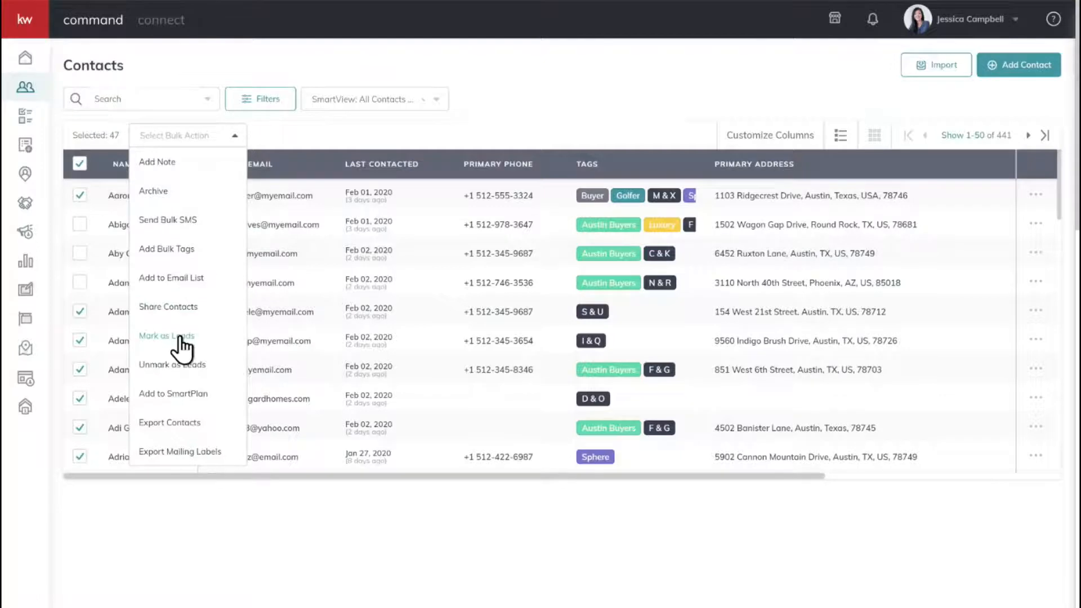
click(339, 141)
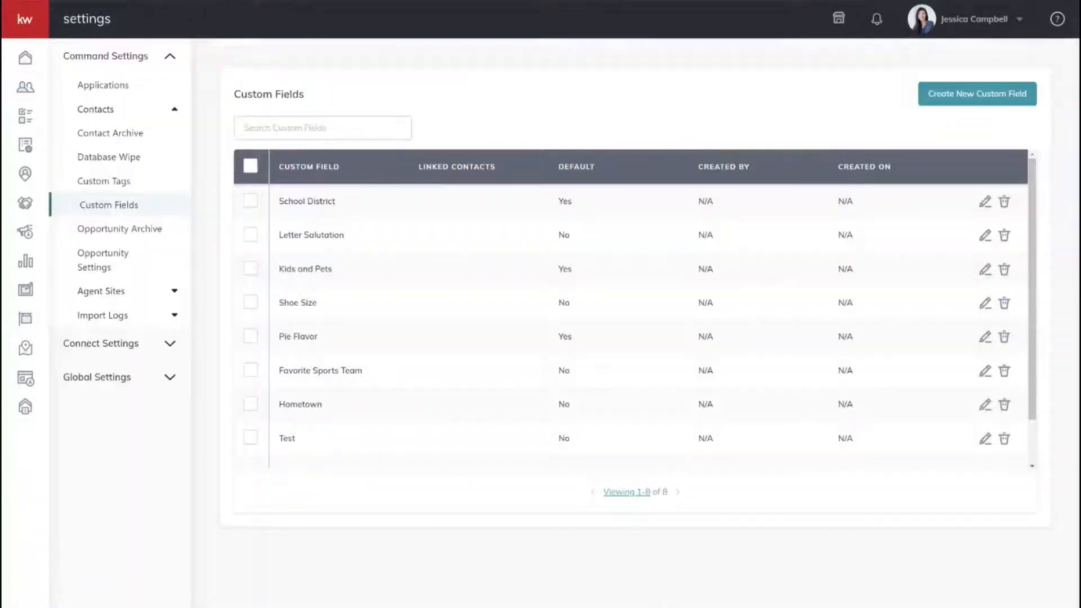
Step: Open the Applications settings and review the connected apps and available integrations down to the Productivity group
click(110, 88)
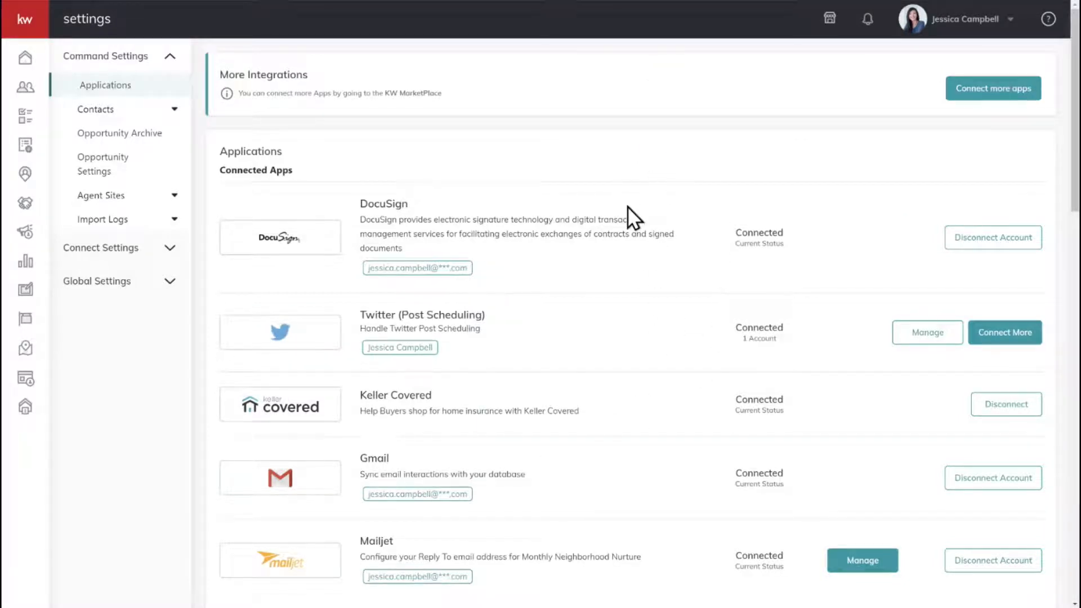
scroll(627, 206, down, 10)
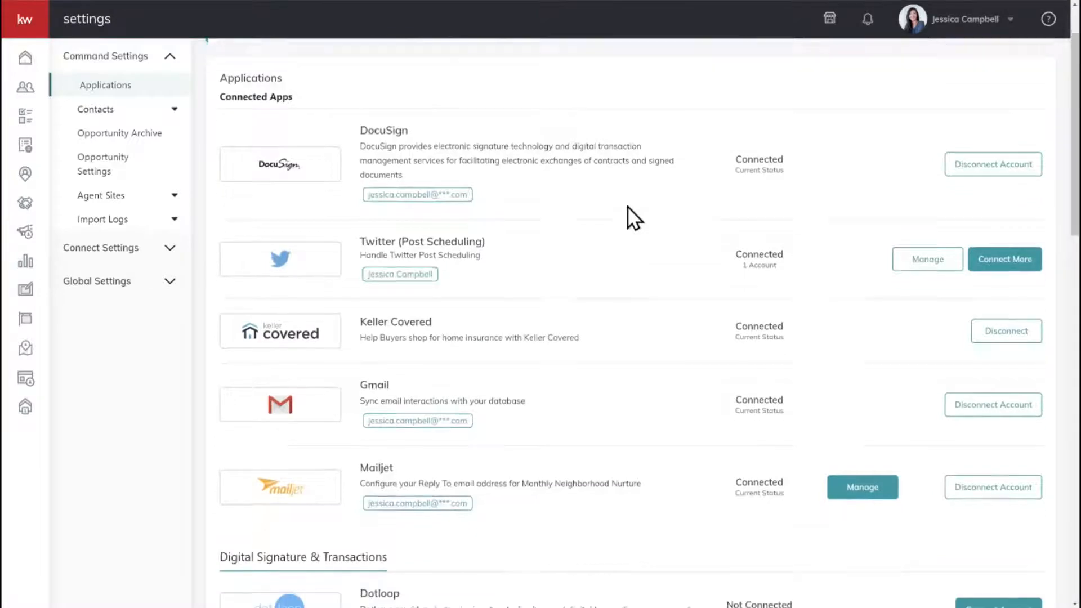
scroll(629, 205, down, 2)
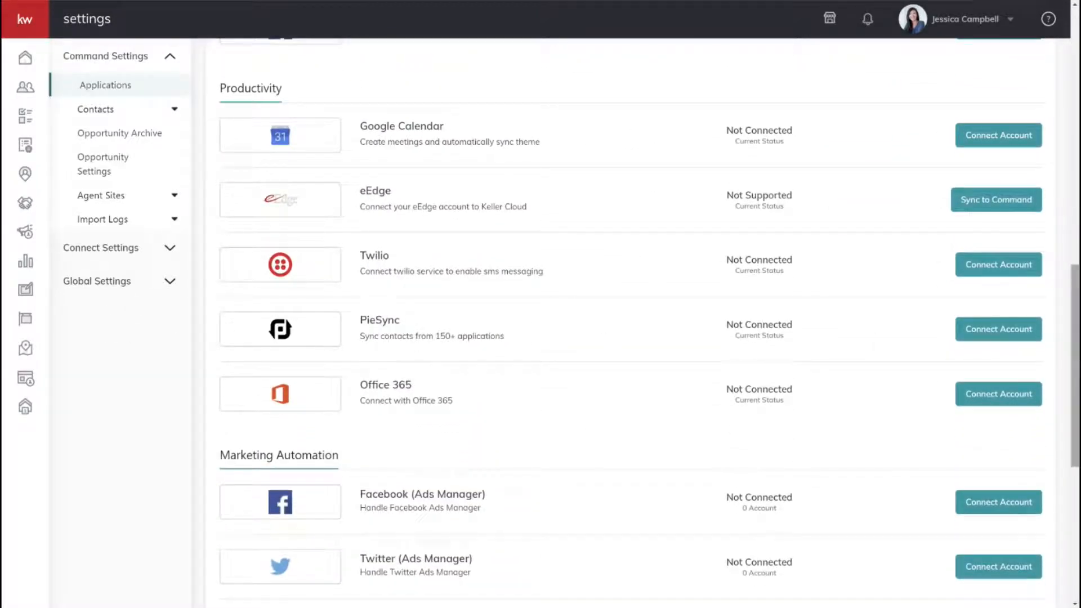
Step: Start connecting the PieSync application, browse the services available for KWCommand, and choose Google Contacts
click(1007, 332)
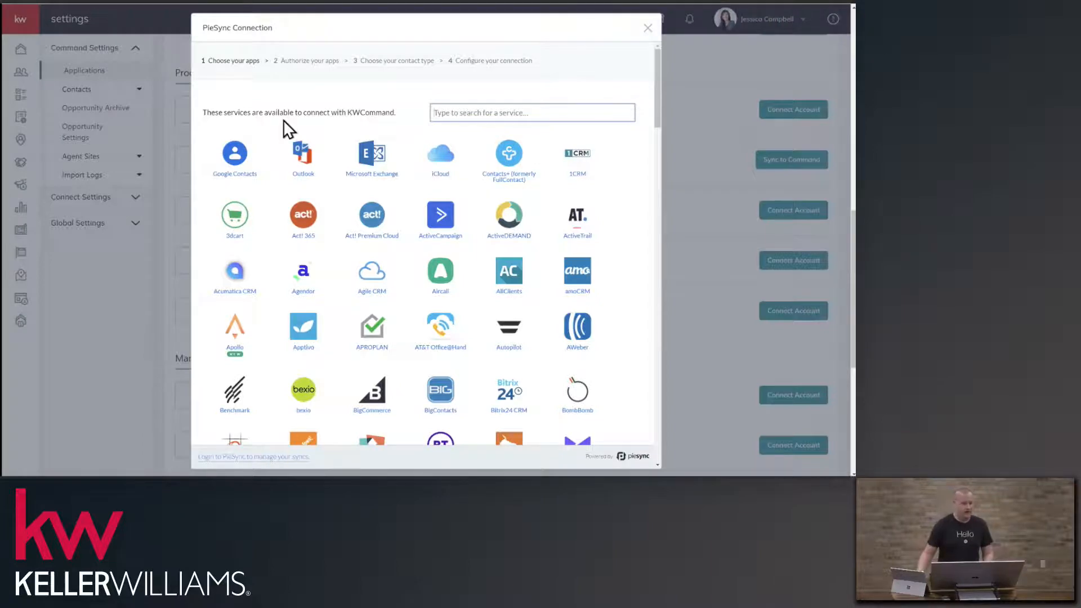
scroll(495, 261, down, 5)
scroll(491, 261, down, 3)
scroll(491, 261, up, 8)
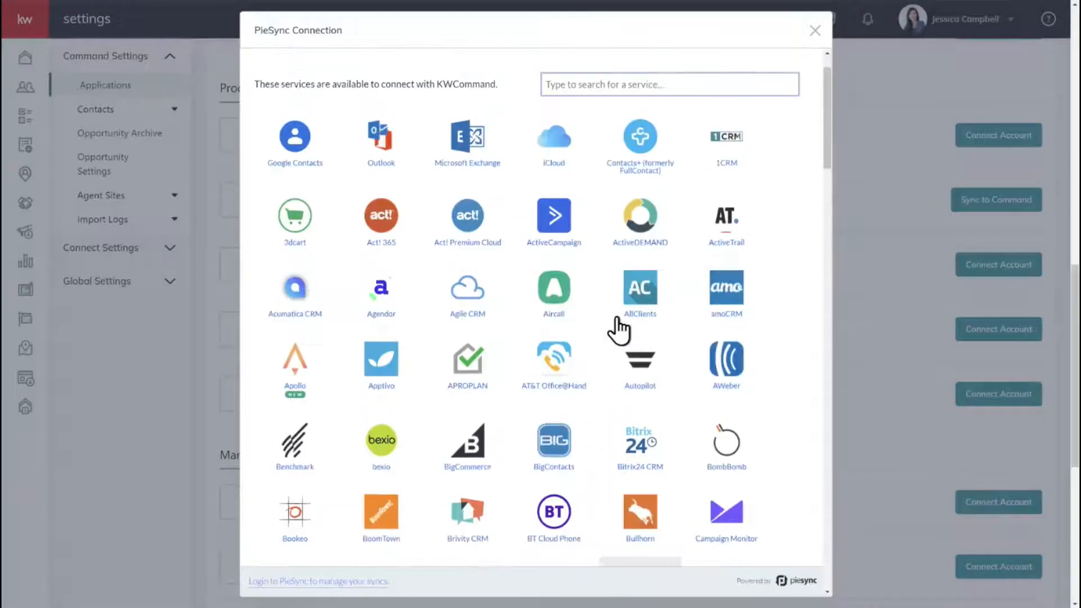
scroll(619, 330, up, 1)
click(284, 193)
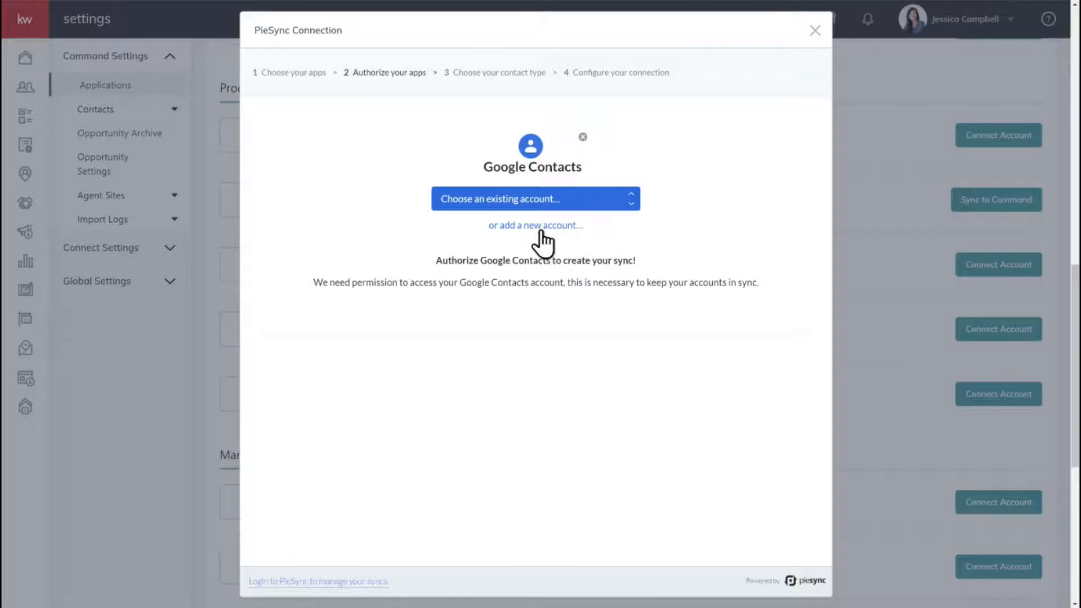
Step: Authorize Google Contacts with the existing KW e-mail account and proceed to configuring its sync with KWCommand
click(559, 198)
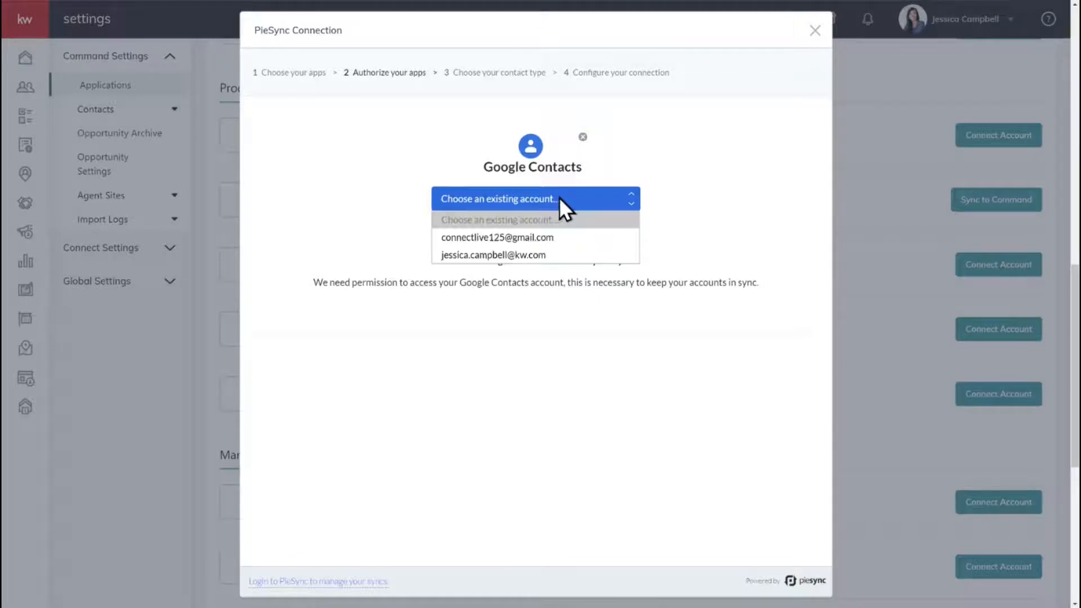
click(523, 256)
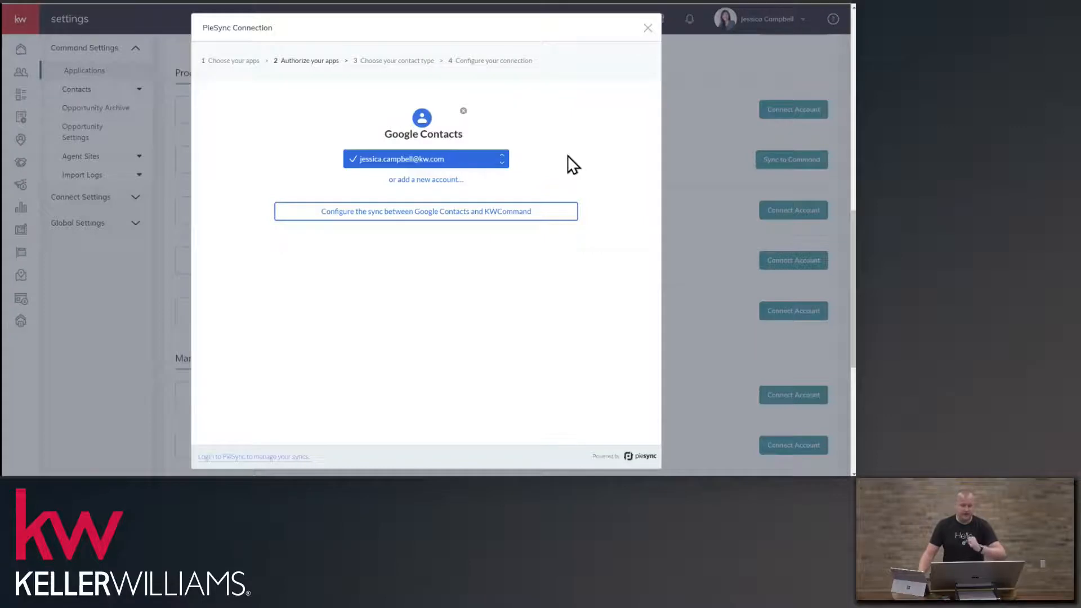
click(461, 219)
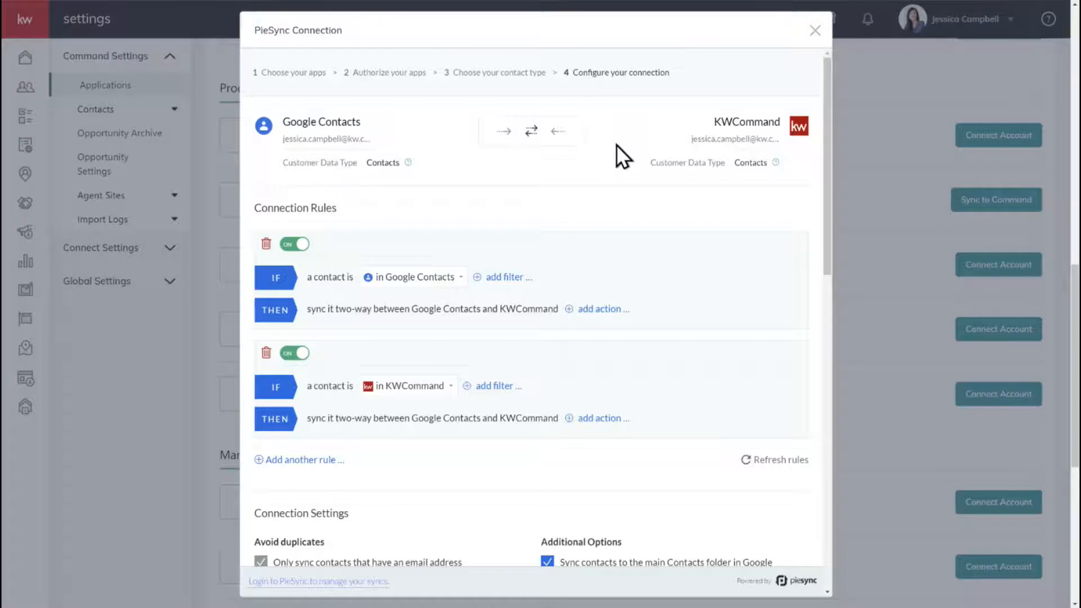
Step: Try the one-way sync direction from Google Contacts to KWCommand, and restore the two-way sync
click(504, 132)
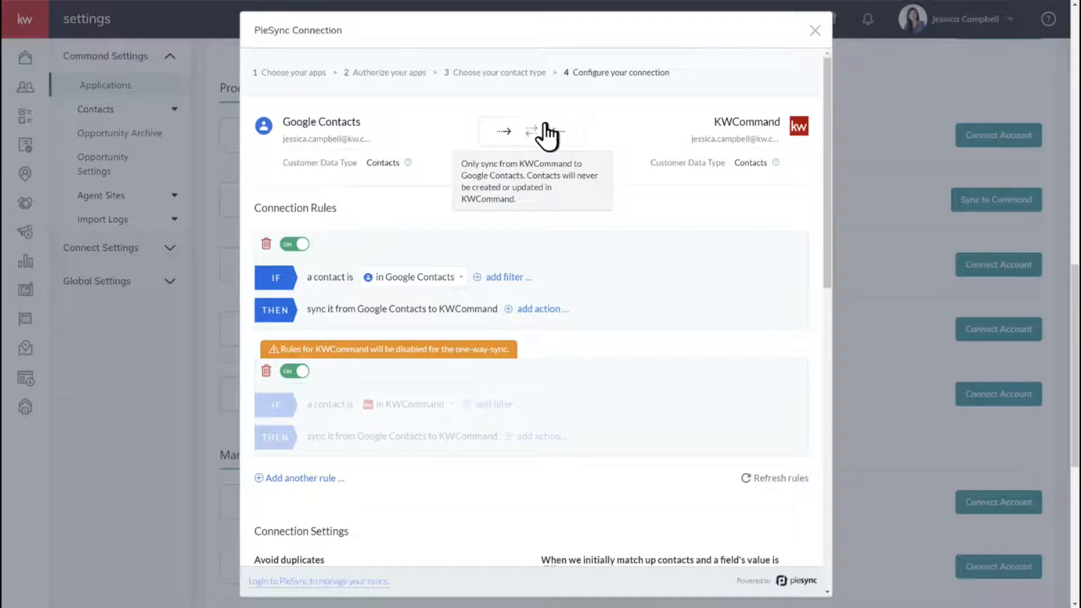
click(531, 131)
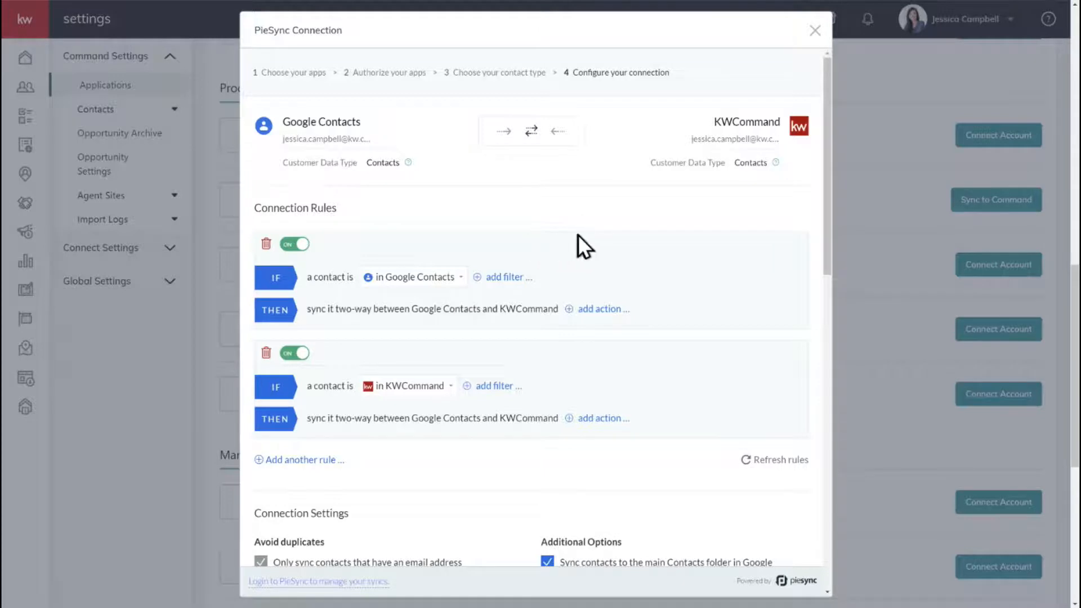
scroll(580, 236, down, 1)
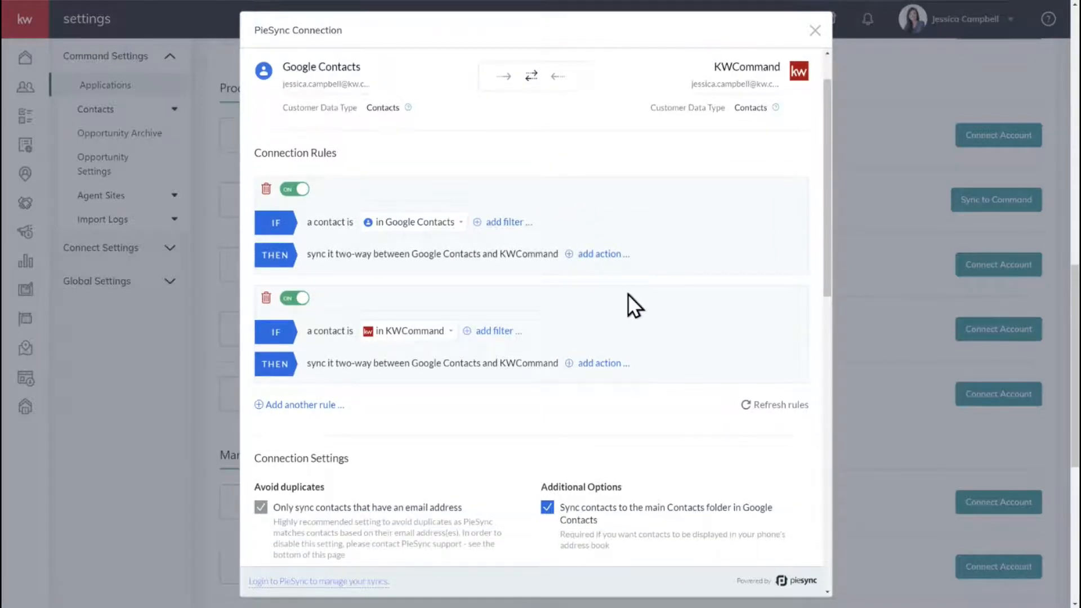
scroll(627, 294, up, 1)
scroll(627, 294, down, 1)
Step: Add a filter to the Google Contacts connection rule and browse its available conditions without choosing one
click(501, 223)
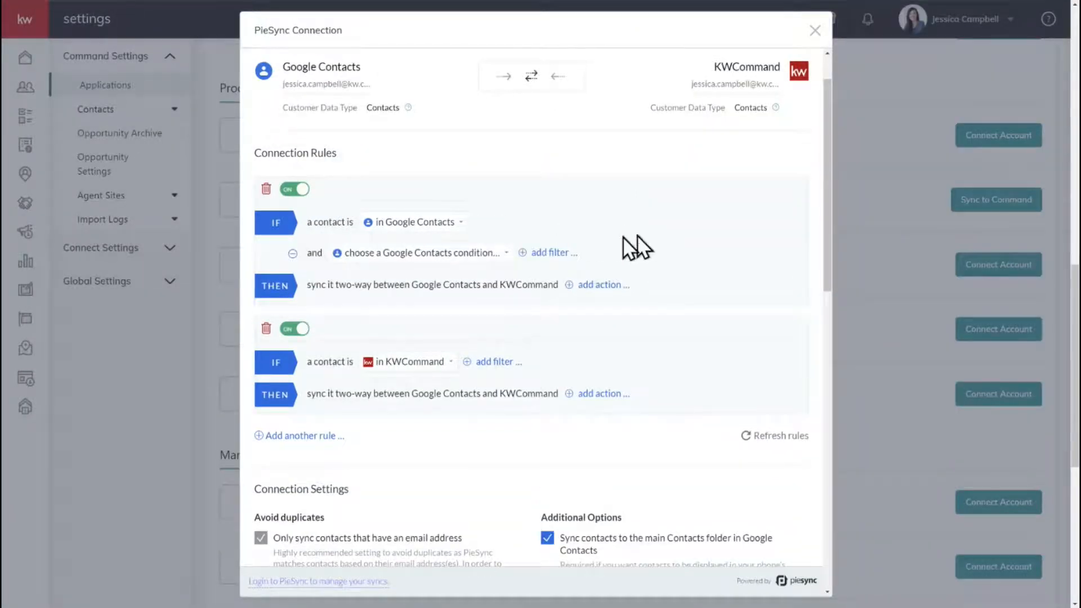
click(461, 255)
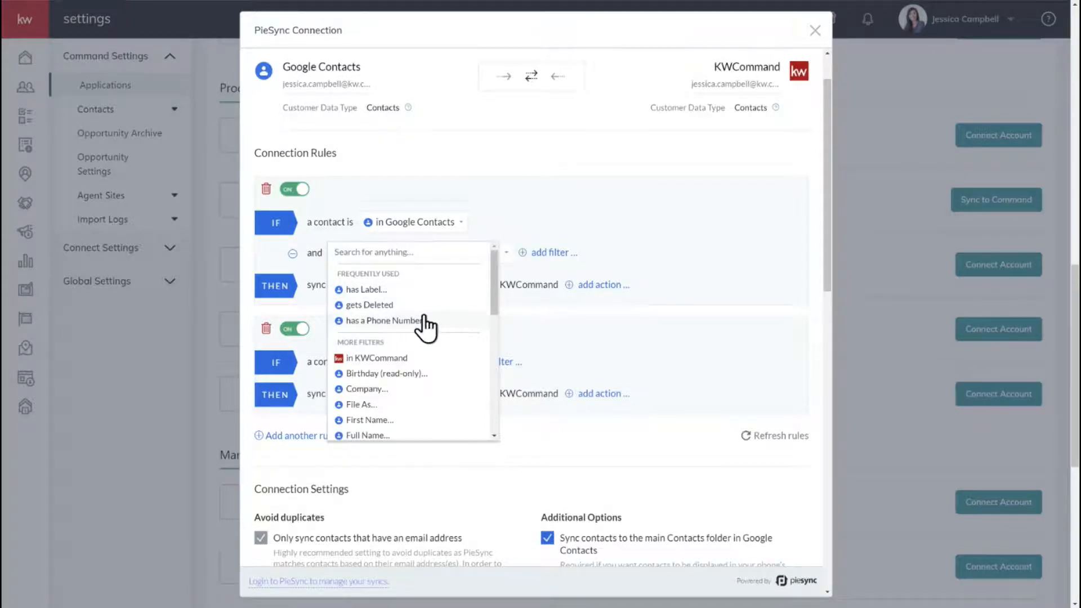
scroll(426, 325, down, 3)
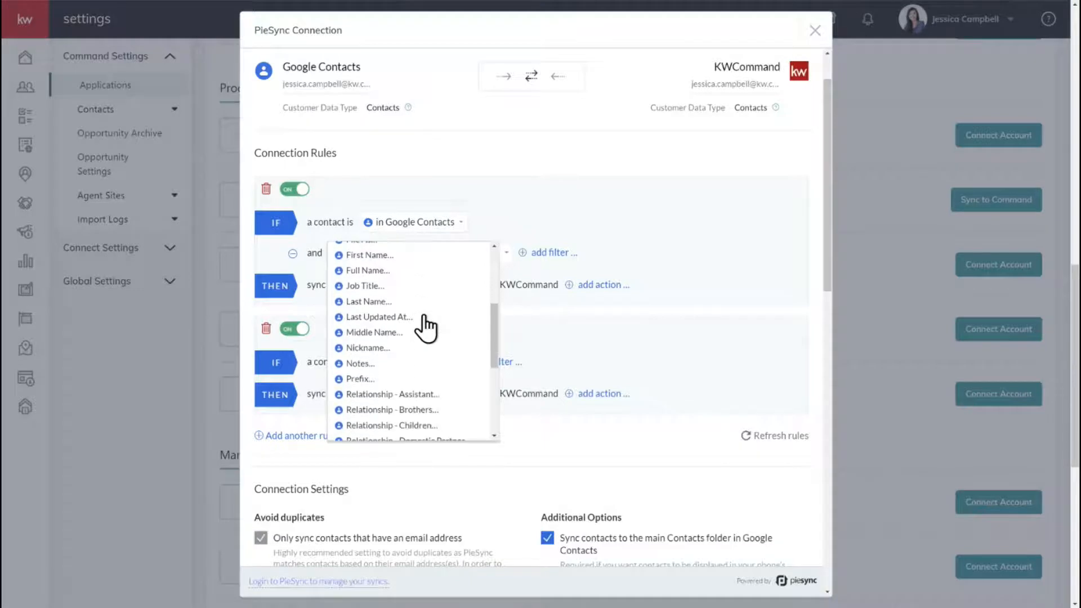
scroll(424, 321, down, 5)
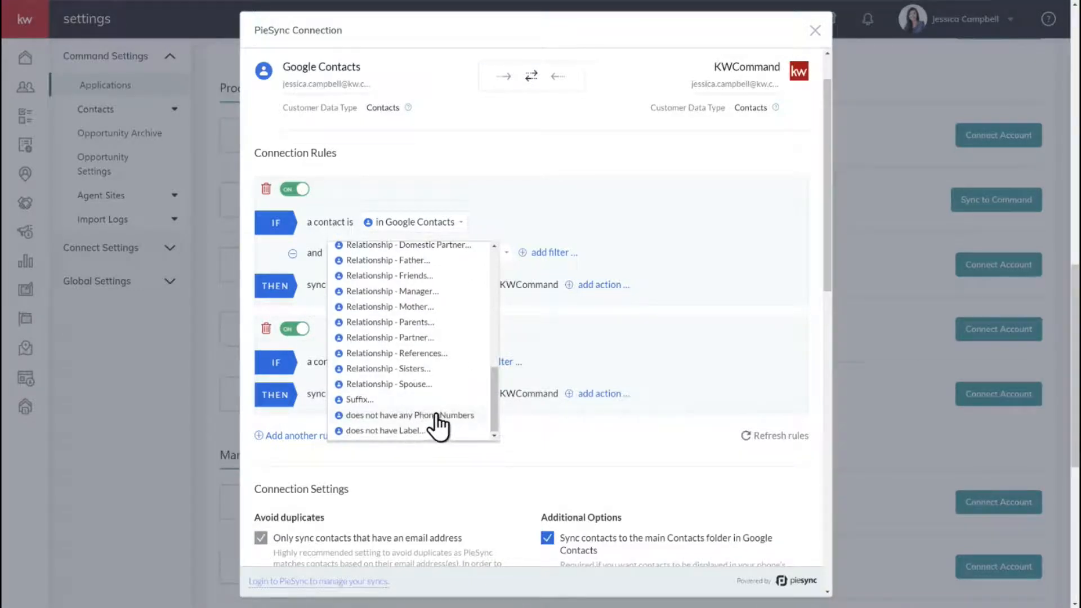
scroll(447, 407, up, 5)
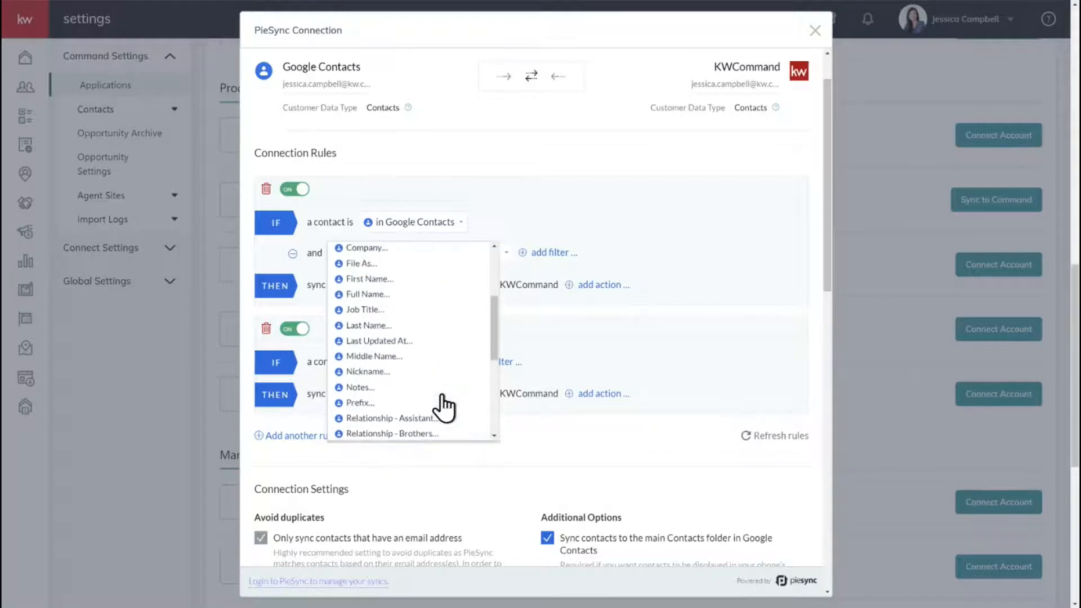
scroll(445, 407, up, 2)
scroll(444, 406, up, 2)
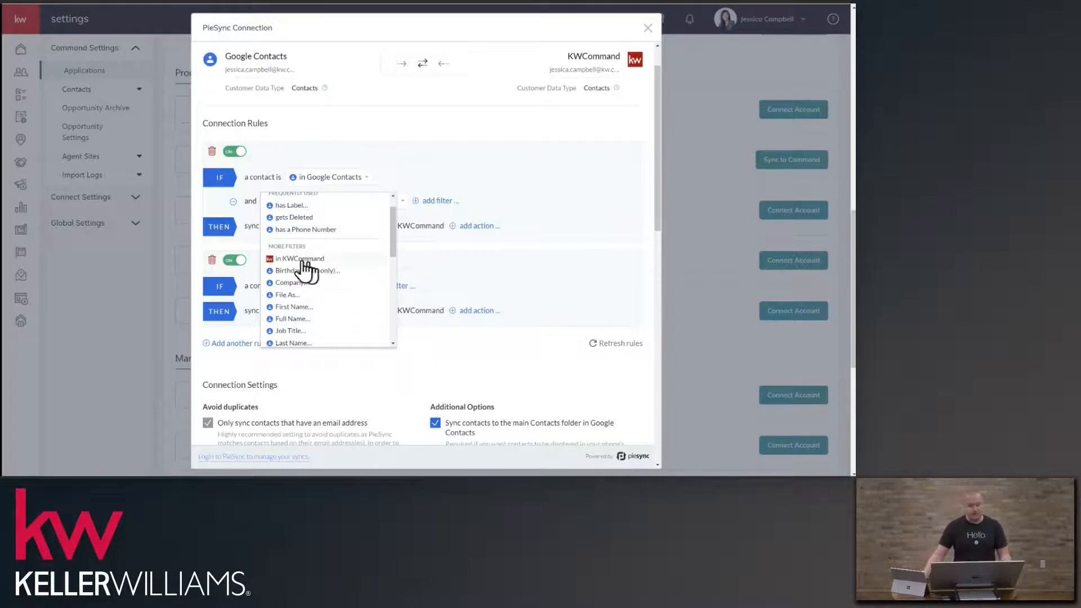
scroll(321, 262, up, 1)
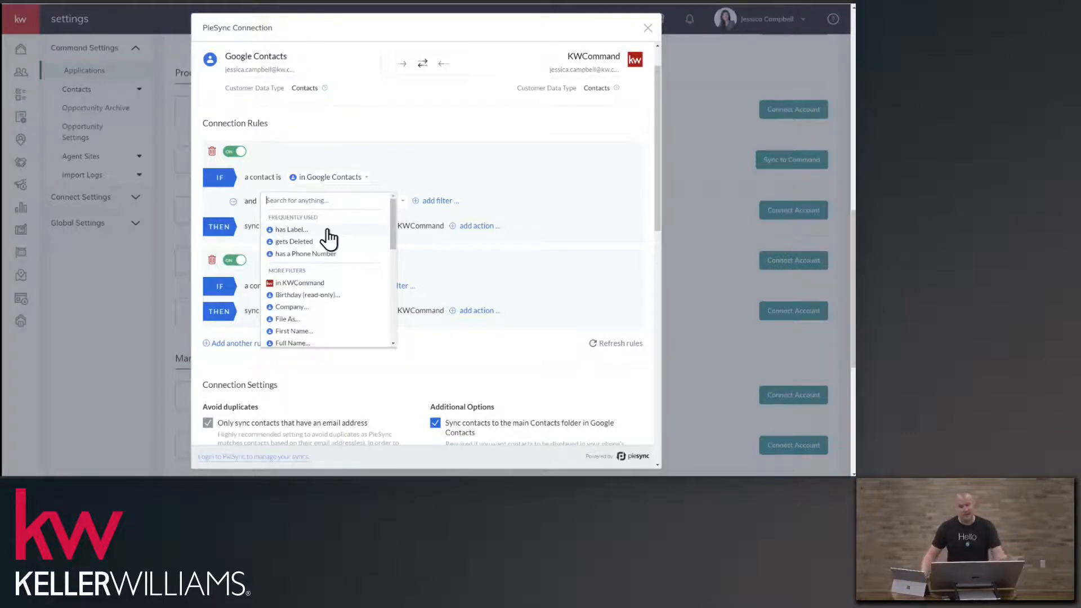
click(529, 183)
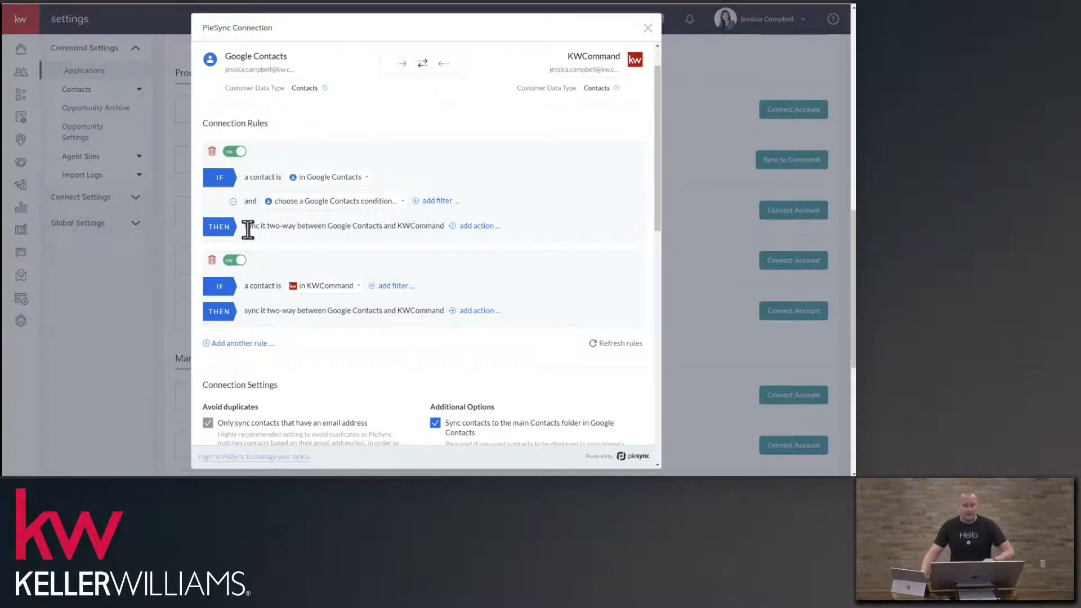
Step: Add an action to the Google Contacts rule, browse the KWCommand actions, and remove both the empty action and the empty filter
click(477, 225)
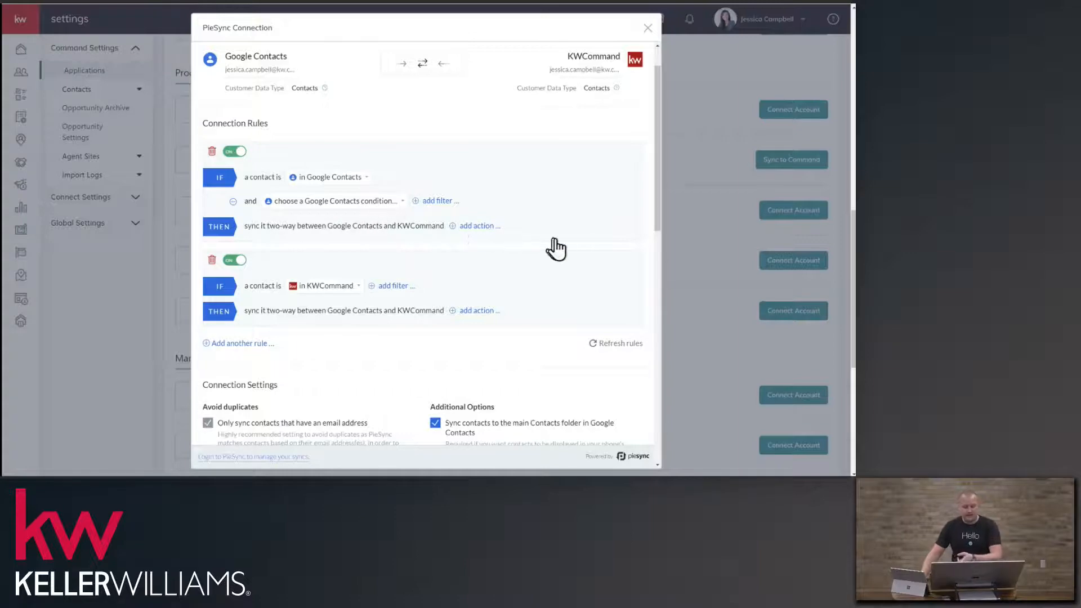
click(334, 243)
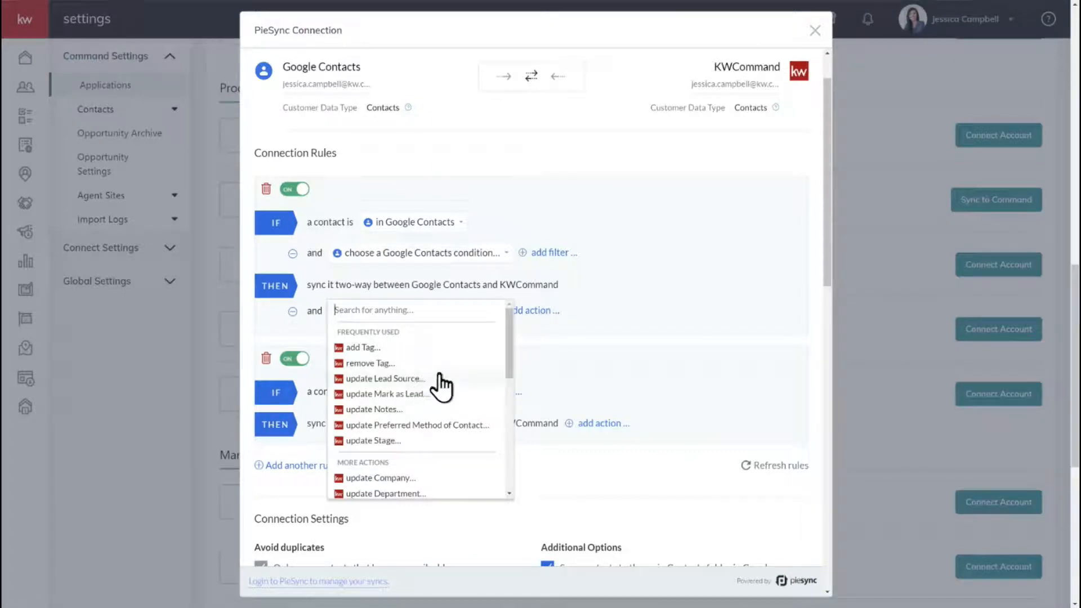
scroll(442, 386, down, 1)
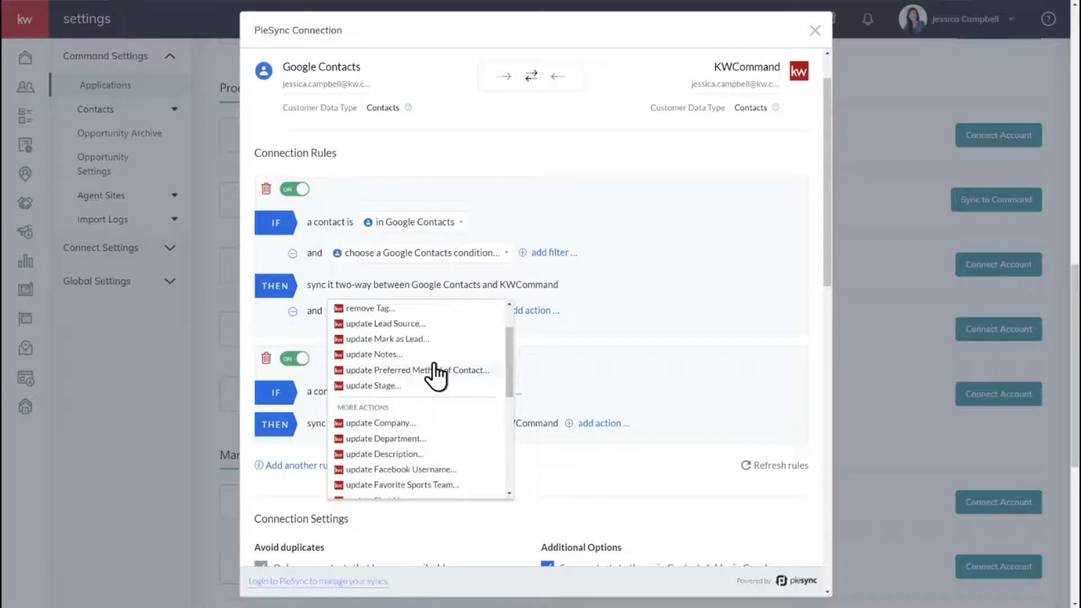
scroll(435, 375, down, 2)
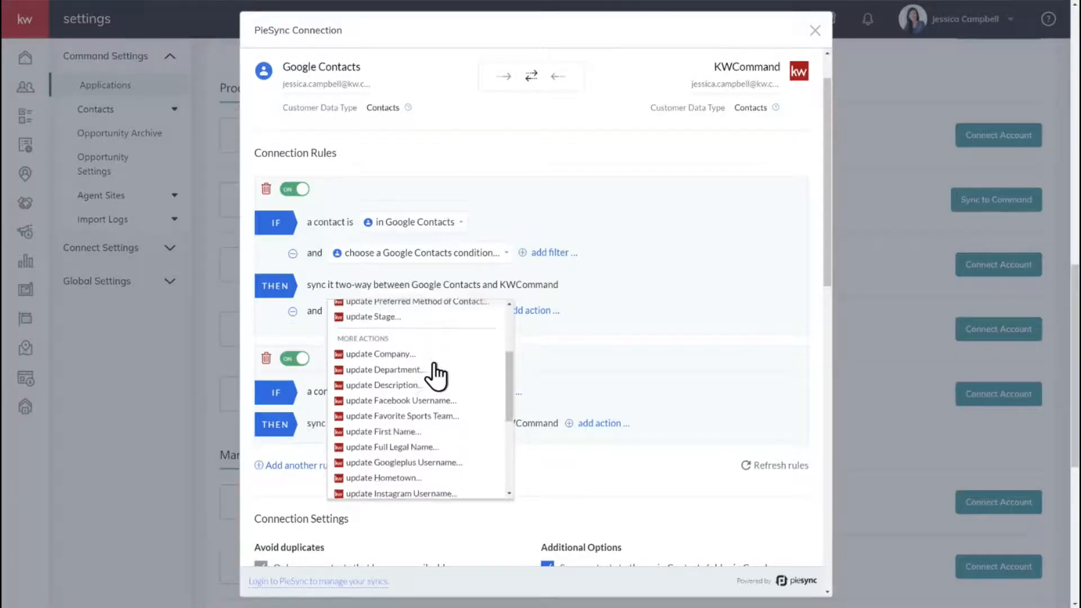
scroll(436, 375, down, 2)
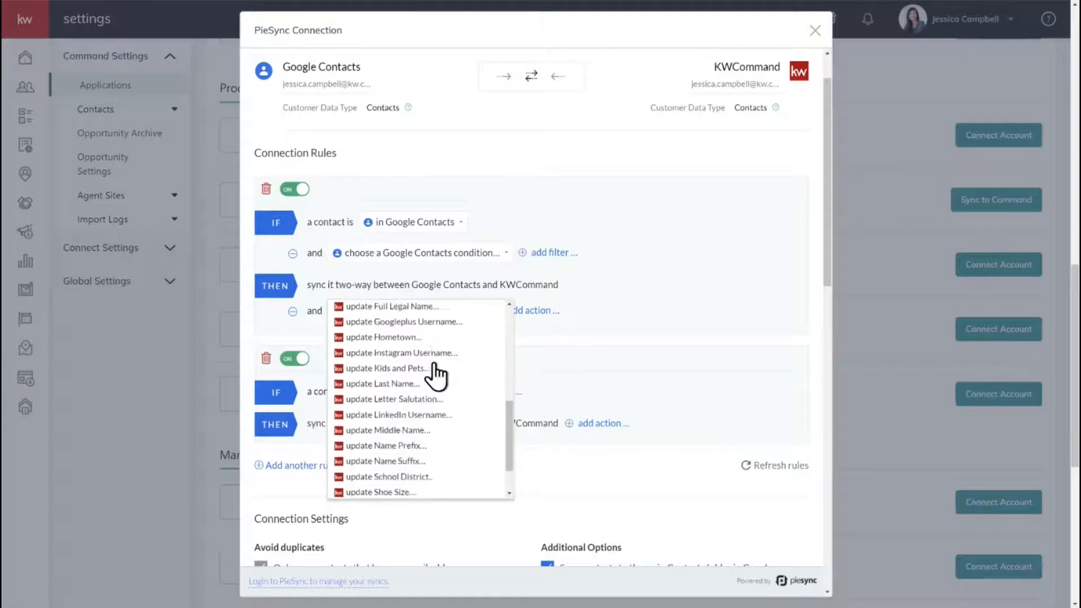
scroll(440, 454, up, 1)
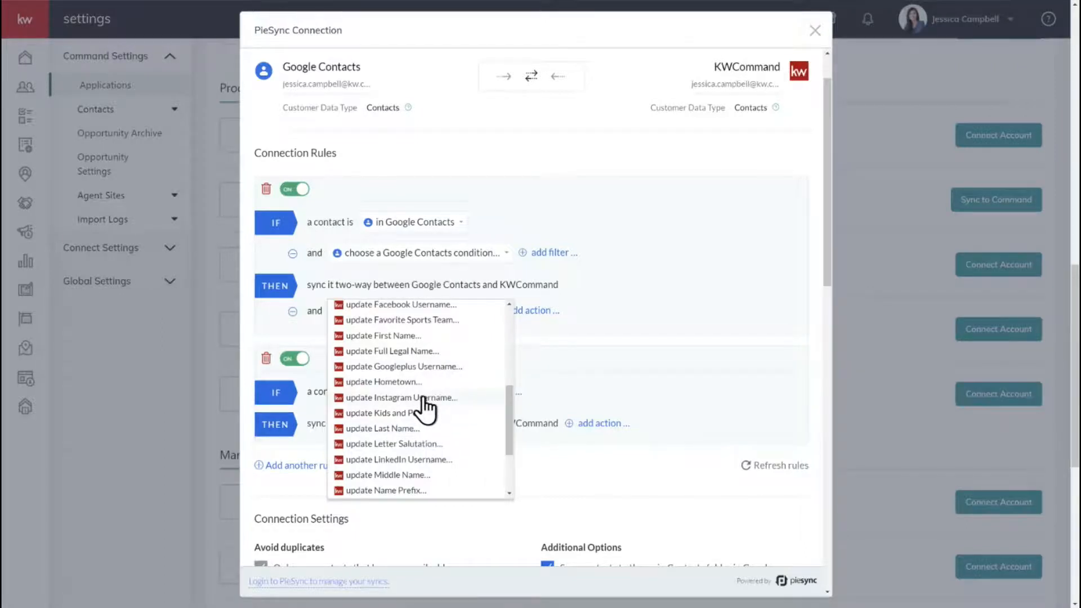
scroll(425, 405, down, 2)
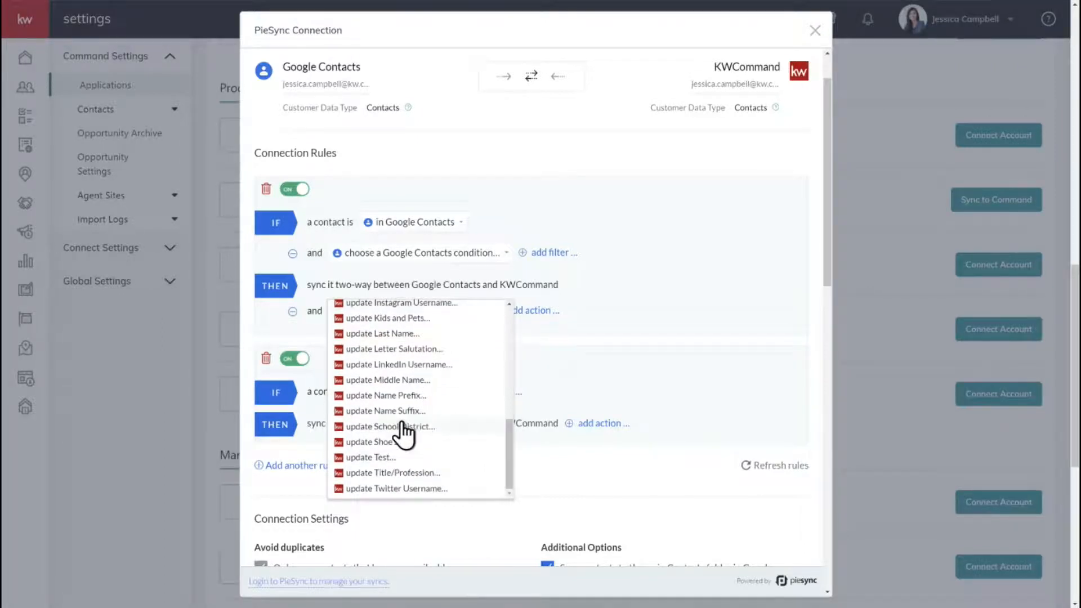
scroll(403, 433, down, 1)
scroll(406, 431, up, 6)
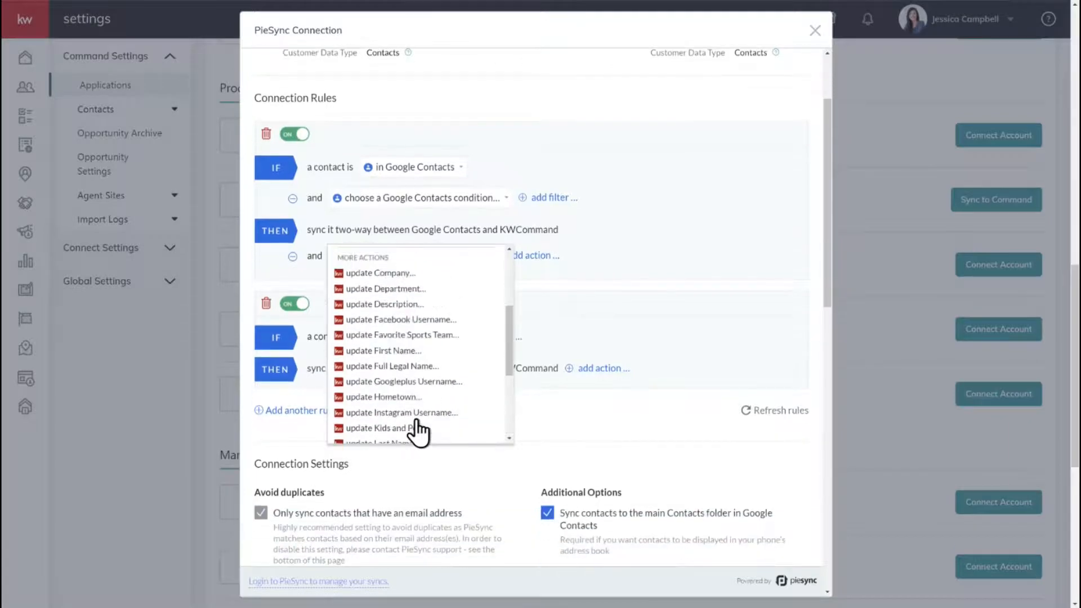
click(647, 222)
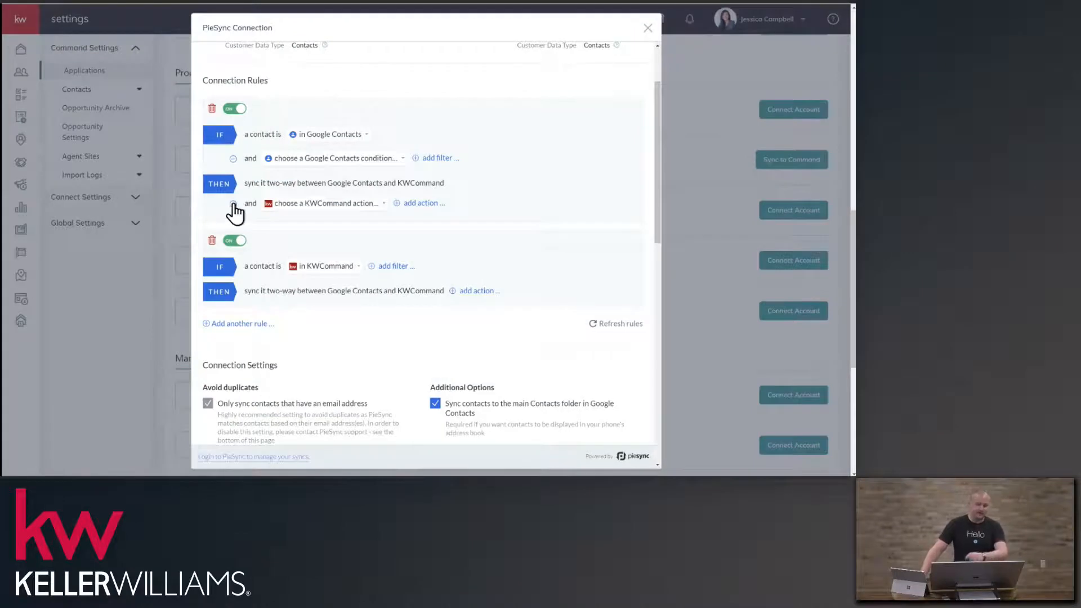
click(233, 203)
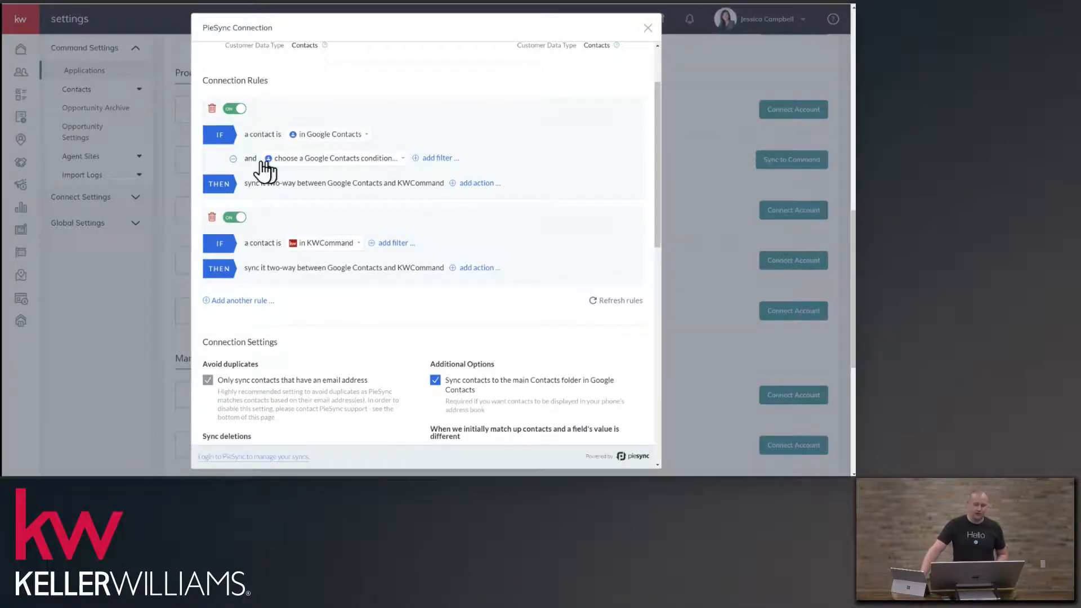
click(233, 158)
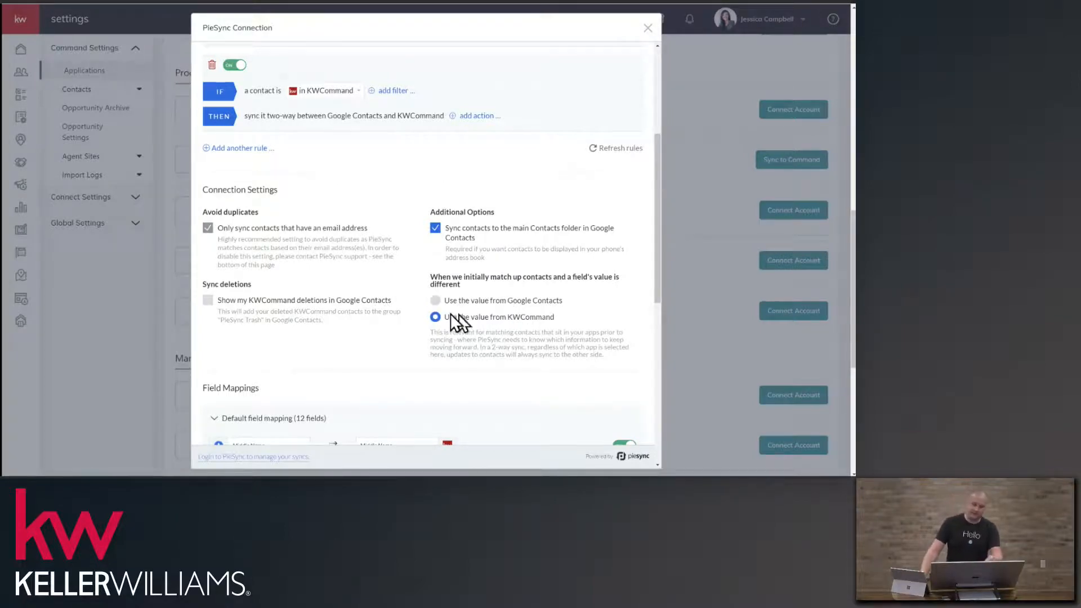
Step: Try using the Google Contacts value for differing fields on the initial match, and switch back to the KWCommand value
click(438, 302)
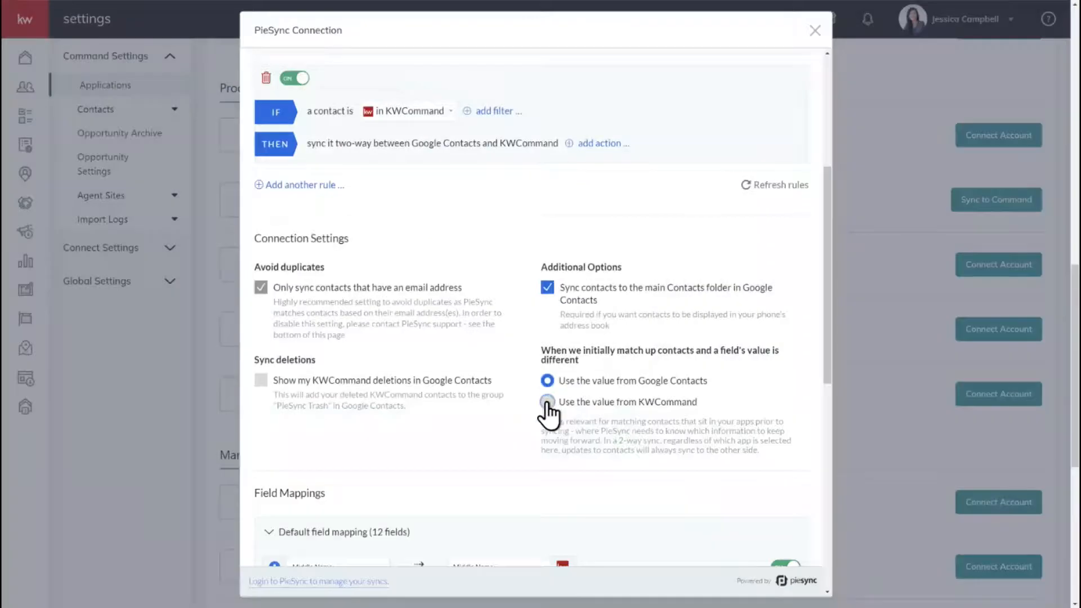
click(549, 401)
scroll(414, 427, down, 2)
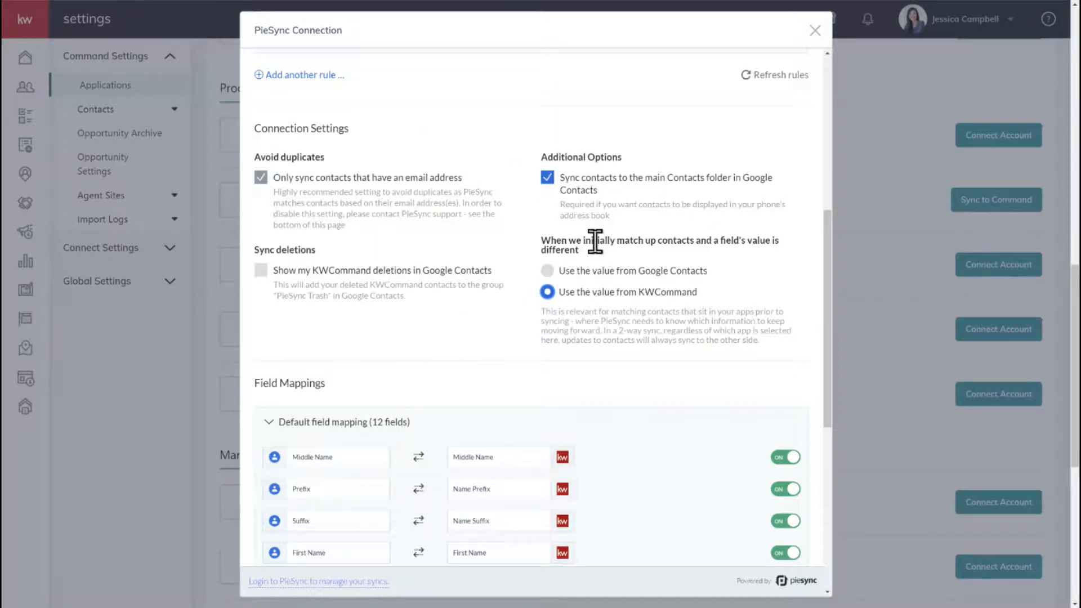
Step: Examine the default field mappings between Google Contacts and KWCommand
scroll(437, 329, down, 5)
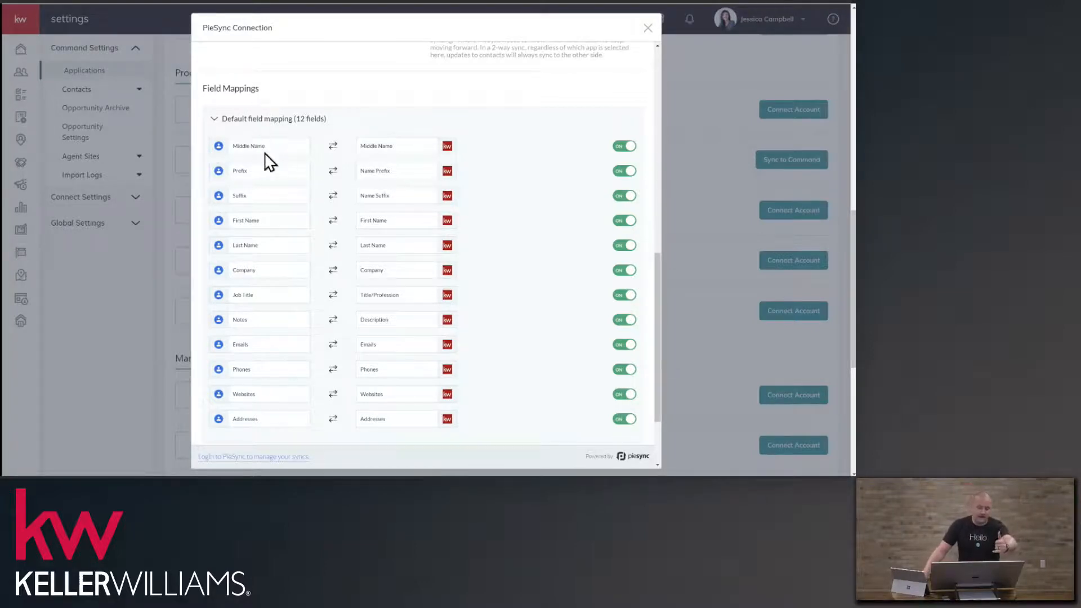
scroll(265, 321, up, 2)
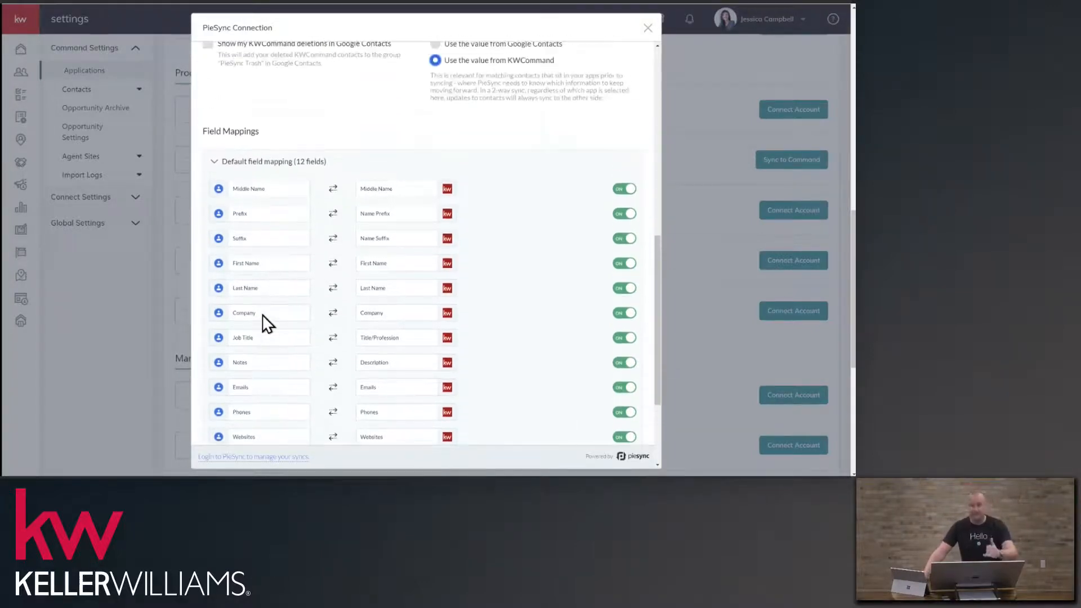
scroll(268, 299, down, 2)
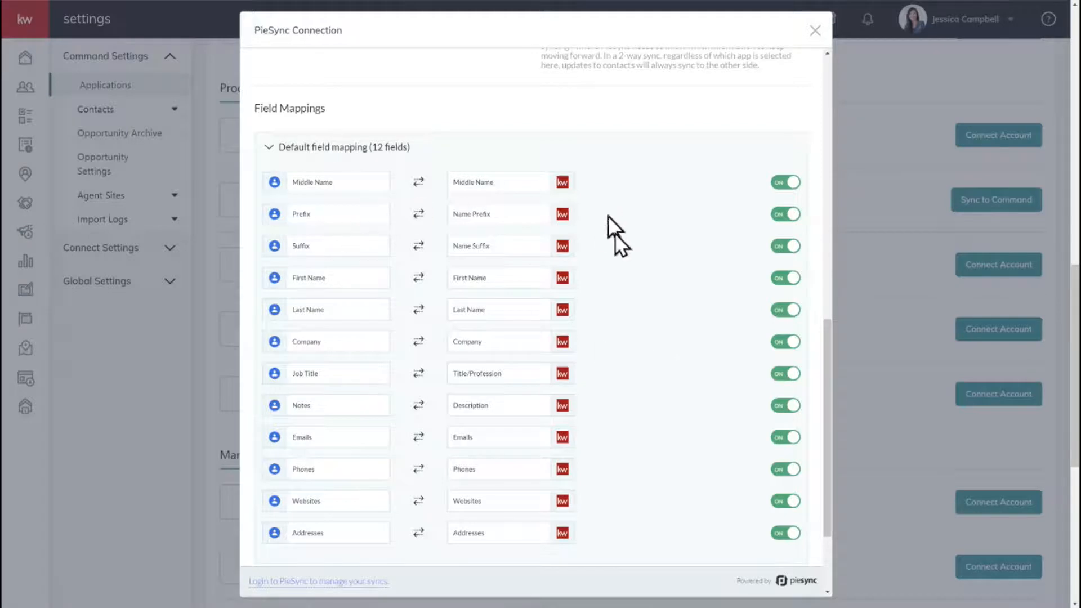
scroll(632, 278, down, 2)
scroll(633, 277, up, 2)
scroll(647, 394, down, 3)
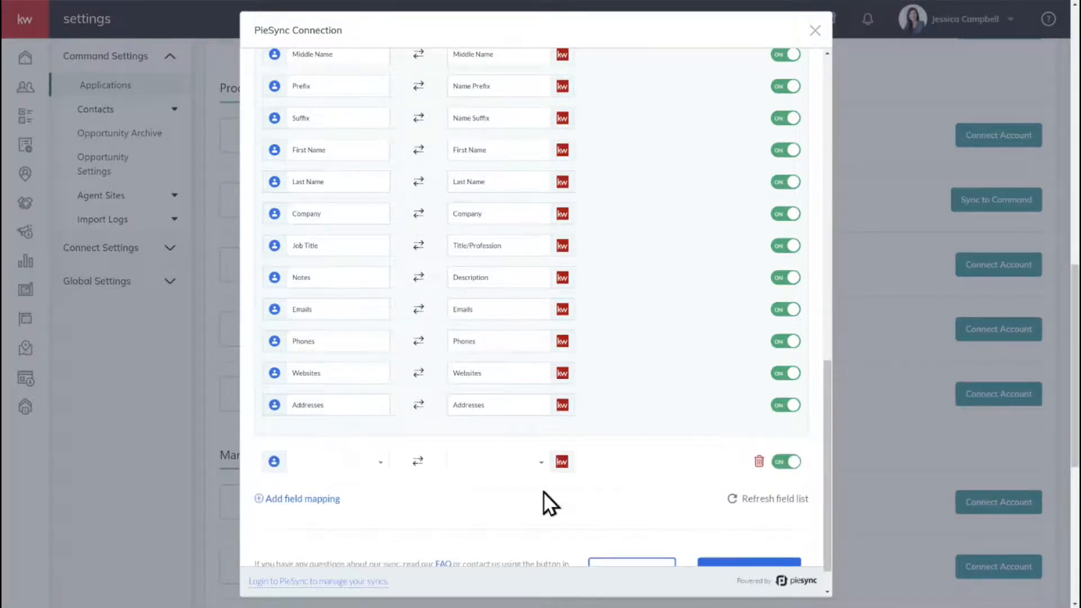
Step: Set the Google Contacts side of the additional field mapping to Messengers and browse the KWCommand fields without picking one
click(382, 466)
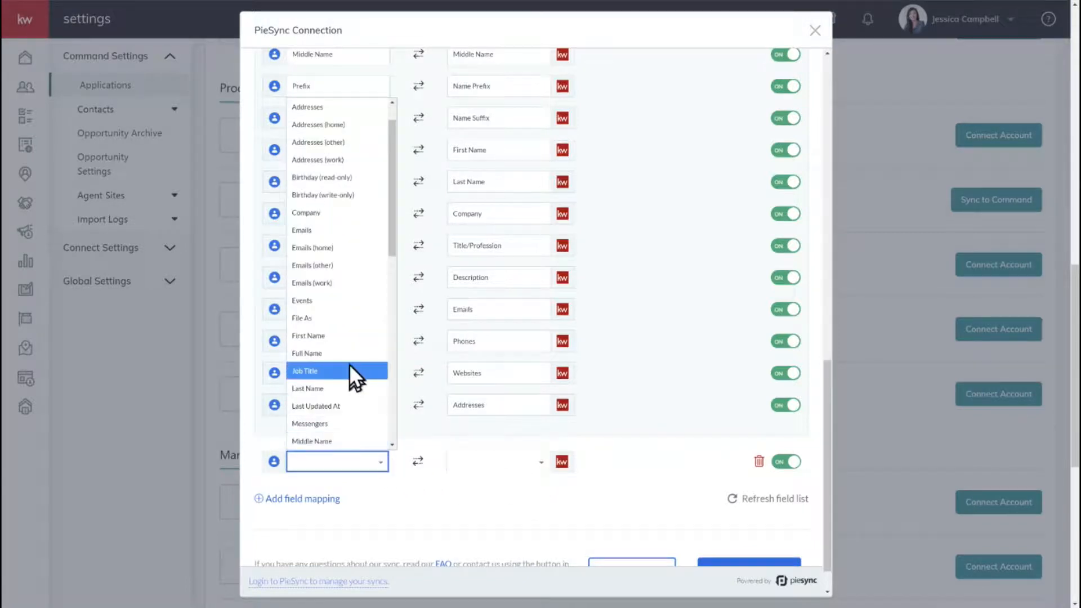
click(352, 421)
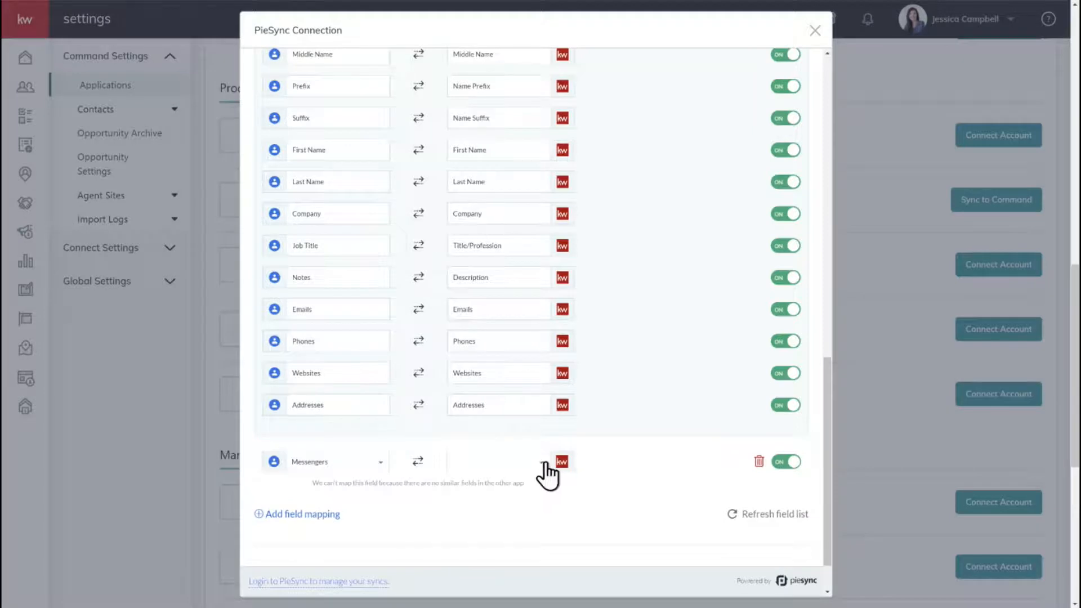
click(542, 463)
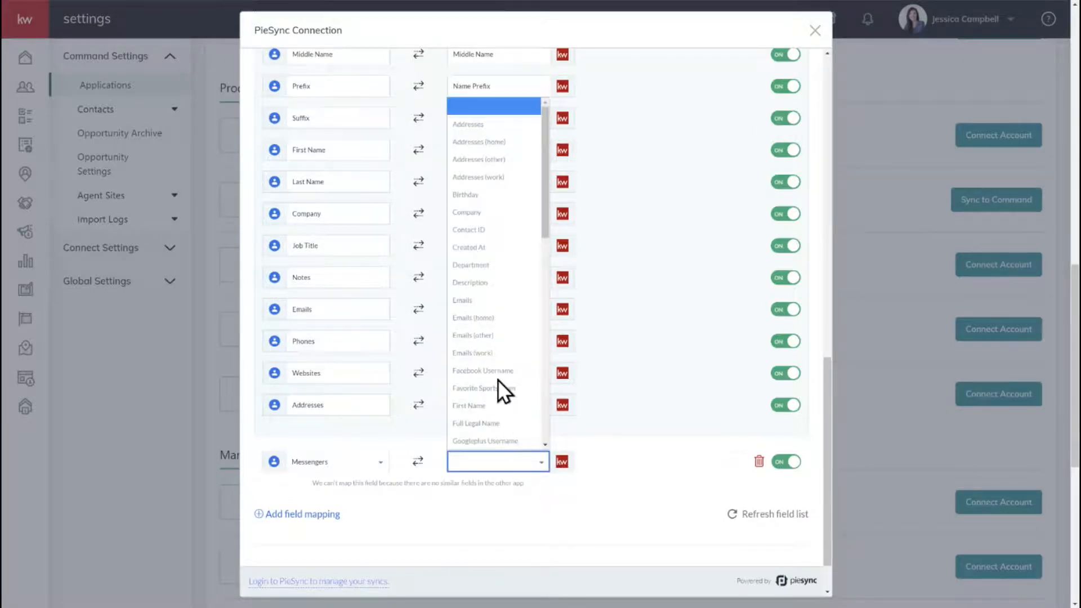
scroll(498, 379, down, 8)
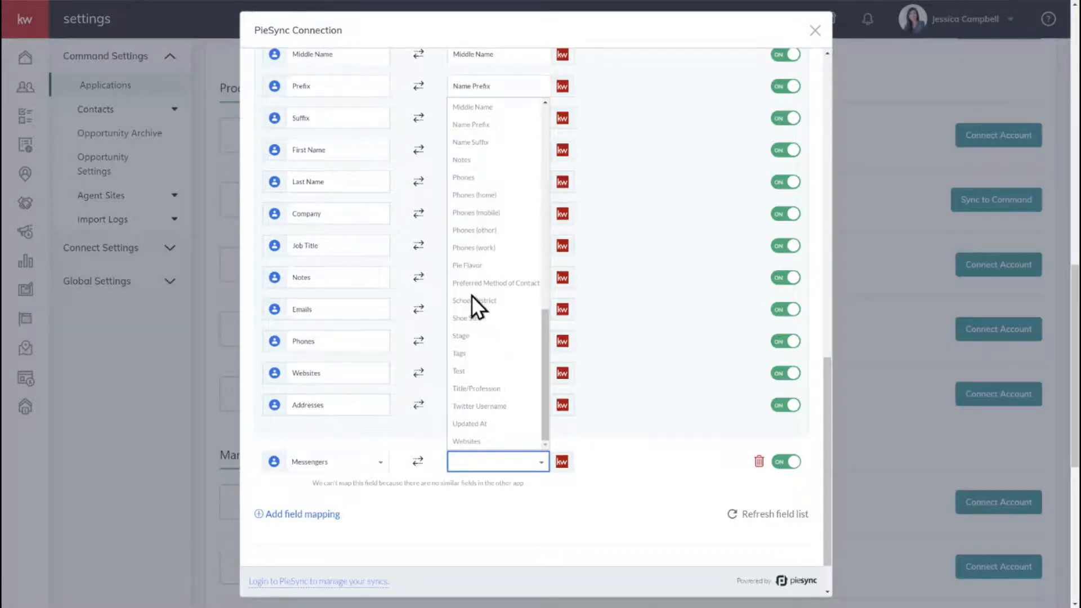
click(587, 507)
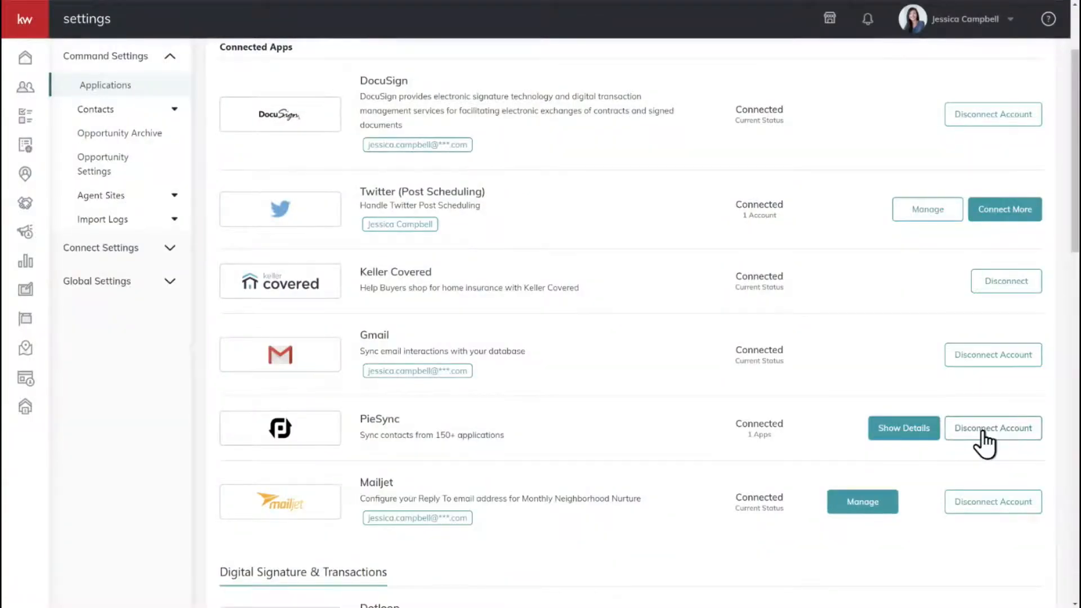
Step: Show the details of the connected PieSync application
click(899, 431)
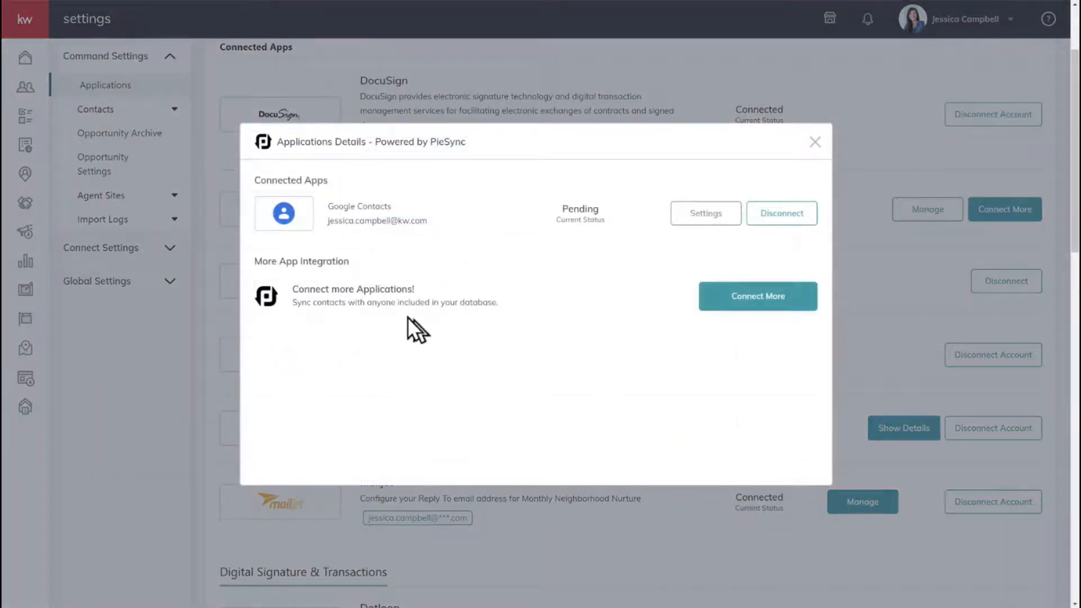